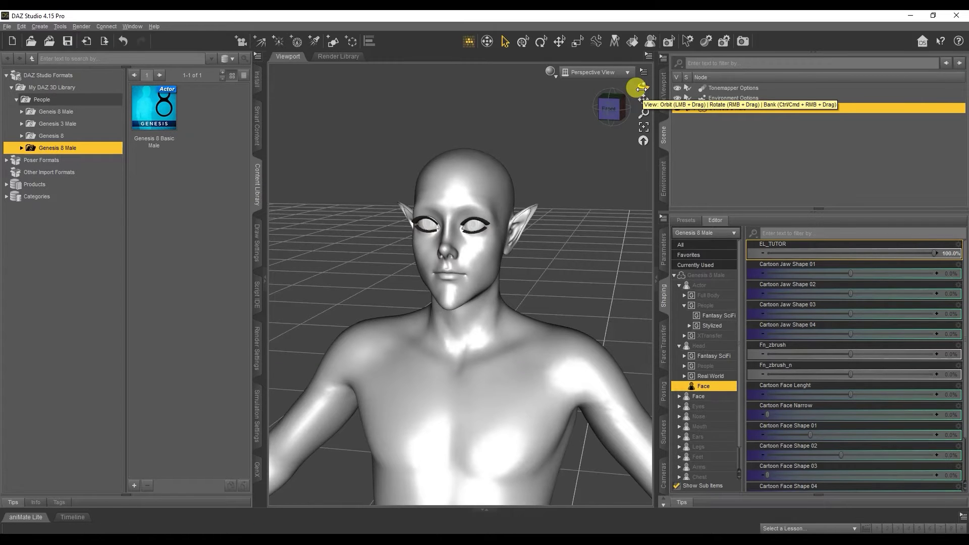
Lower the EL_TUTOR elf-ear morph slider in the Shaping pane
mouse_move(933, 253)
left_mouse_down()
mouse_move(866, 254)
mouse_move(960, 254)
left_mouse_up()
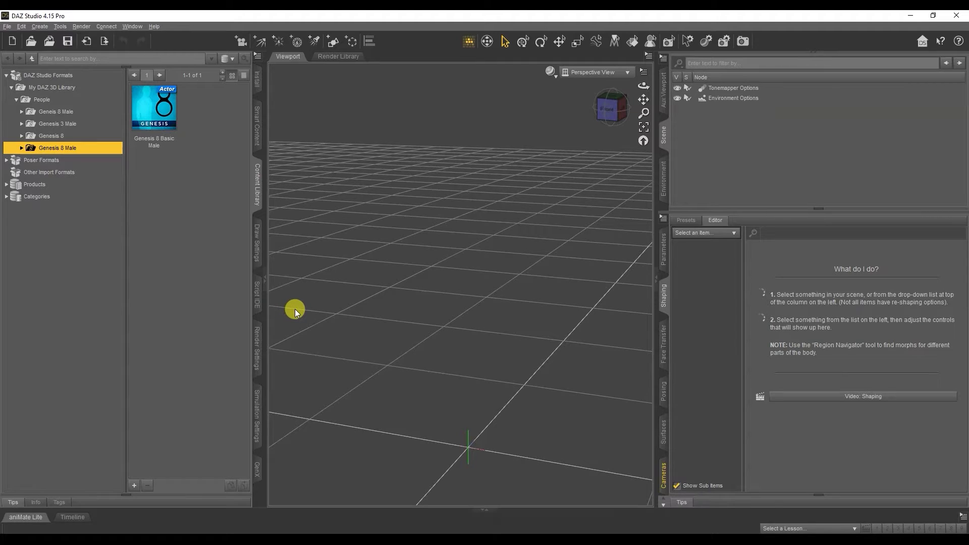
Load Genesis 8 Basic Male from the Content Library and set the viewport DrawStyle to Smooth Shaded
mouse_move(155, 114)
double_click(174, 143)
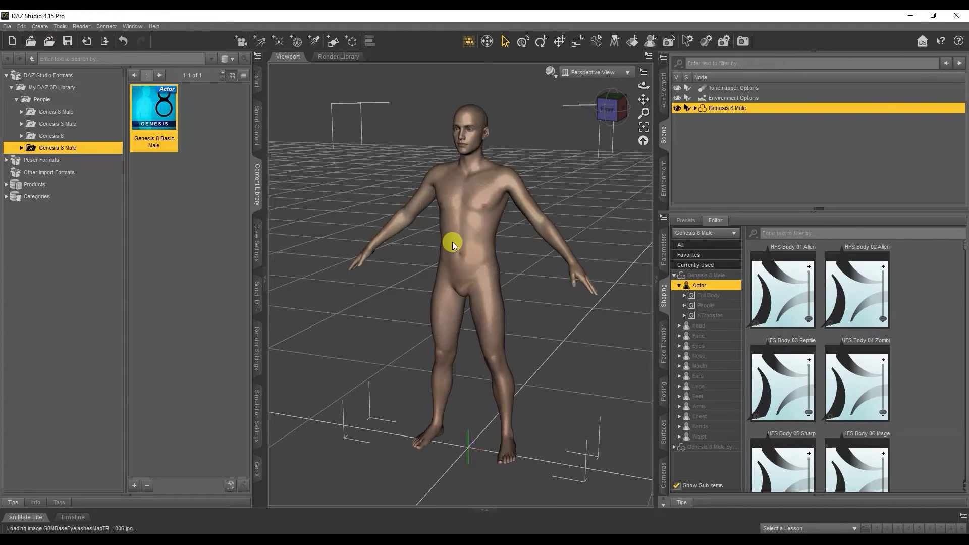
left_click(553, 78)
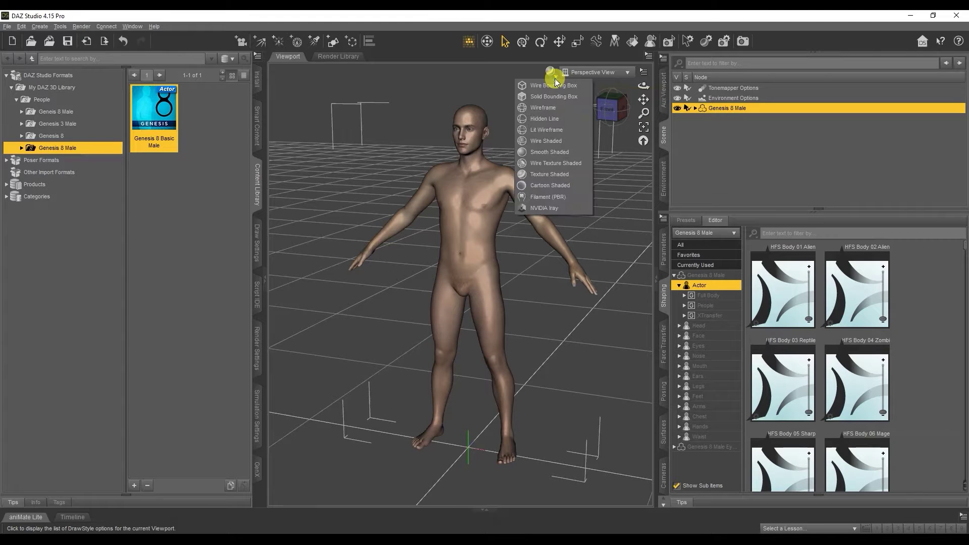
left_click(567, 155)
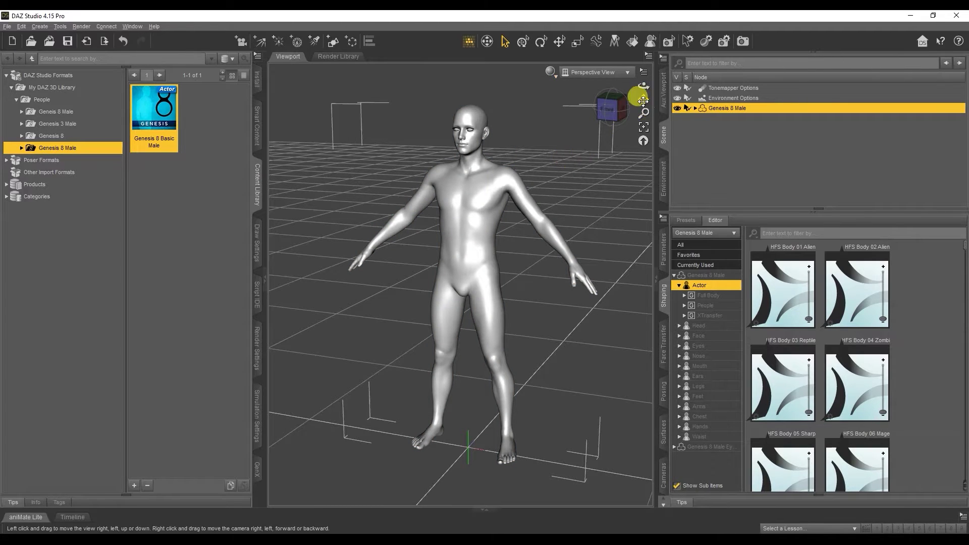
left_click_drag(643, 99, 643, 91)
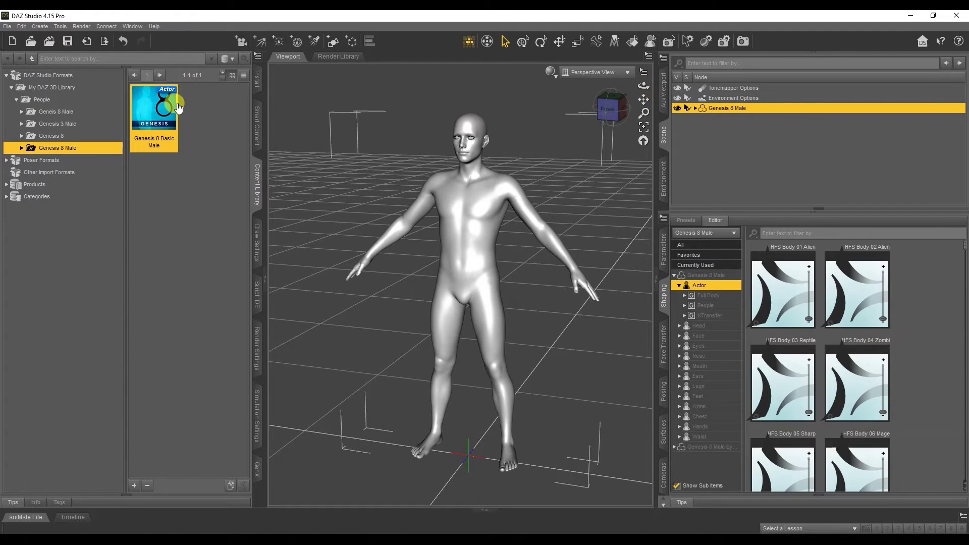
left_click(10, 28)
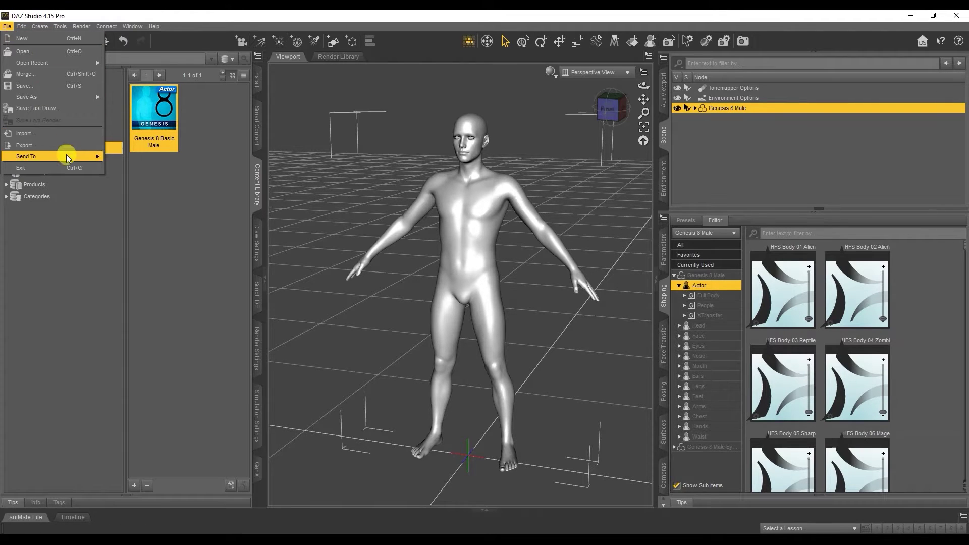
mouse_move(30, 156)
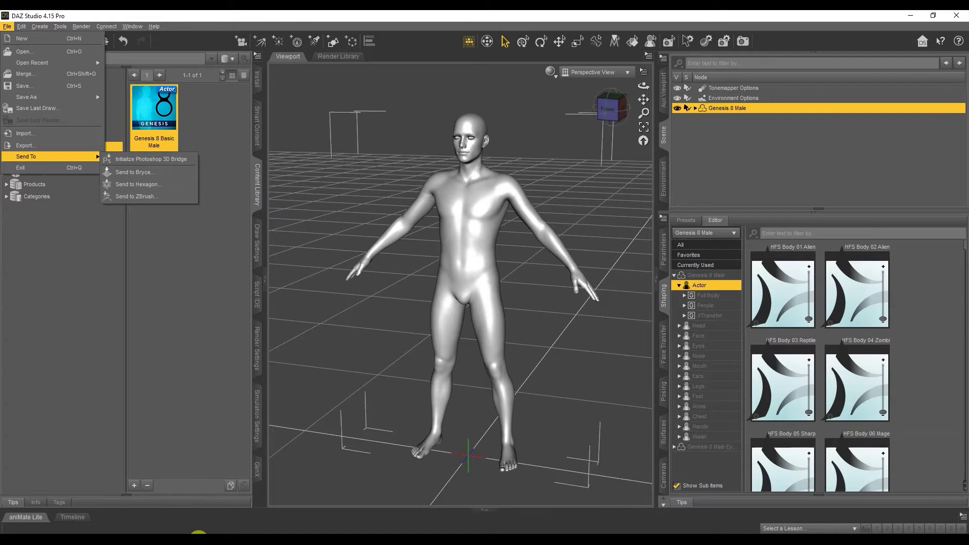
scroll(913, 507, "up", 1)
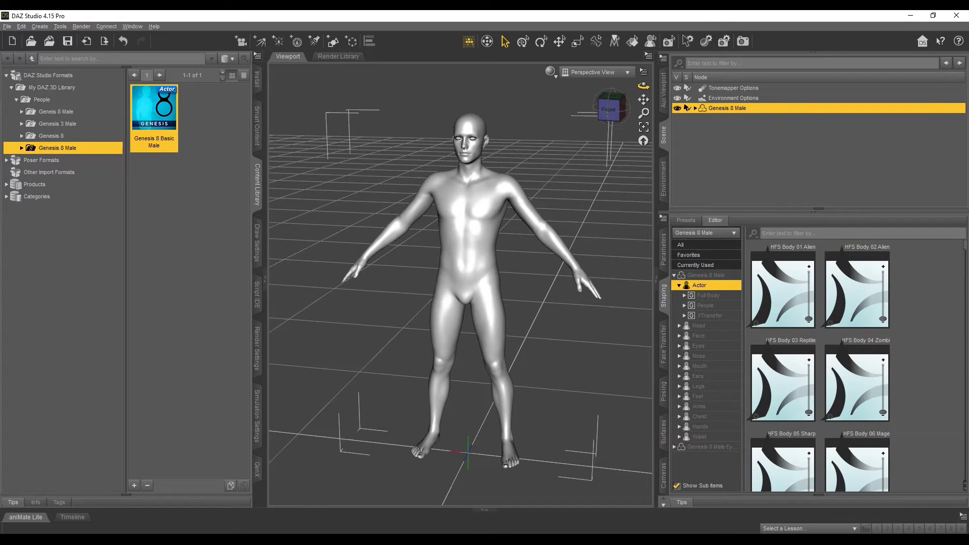
left_click(7, 25)
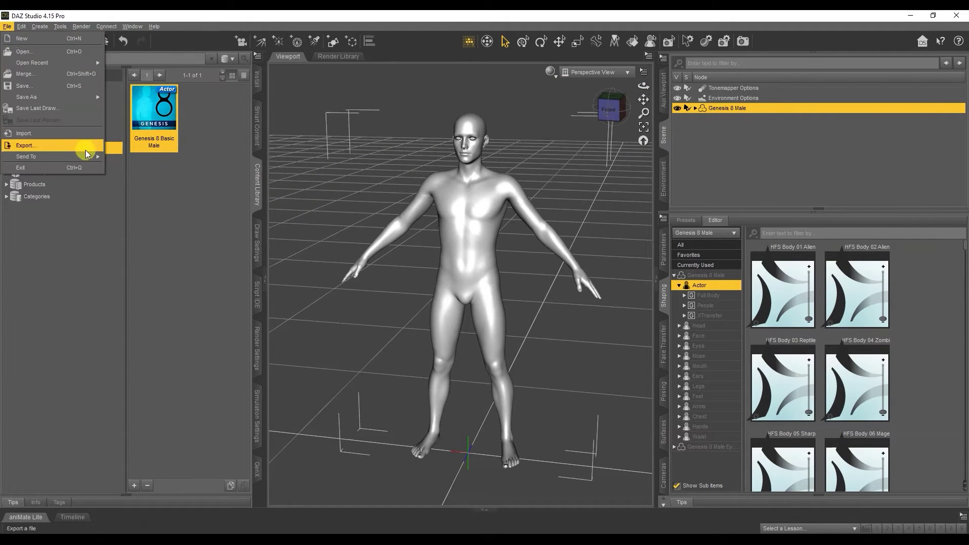
Start a Send to ZBrush export, toggle Export with deformations, then cancel it
left_click(144, 194)
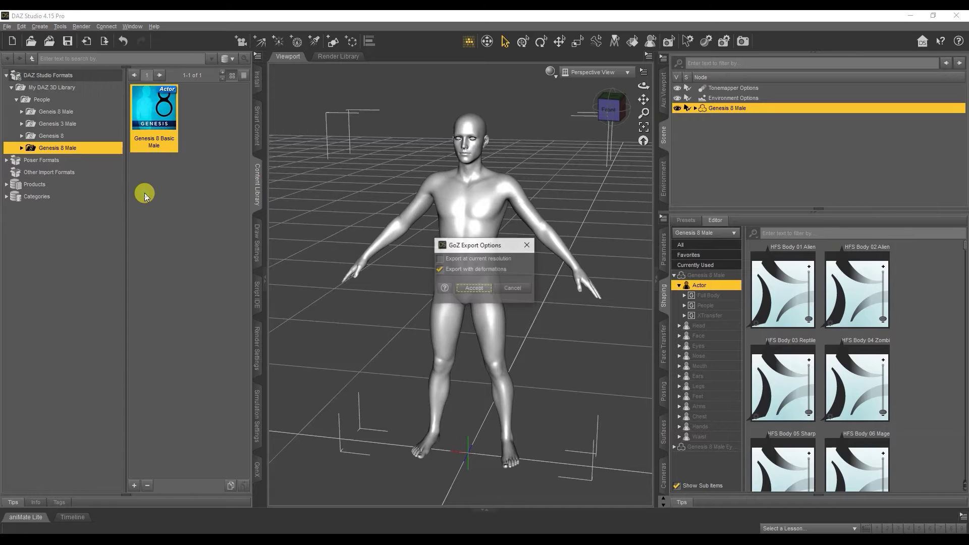
left_click(441, 269)
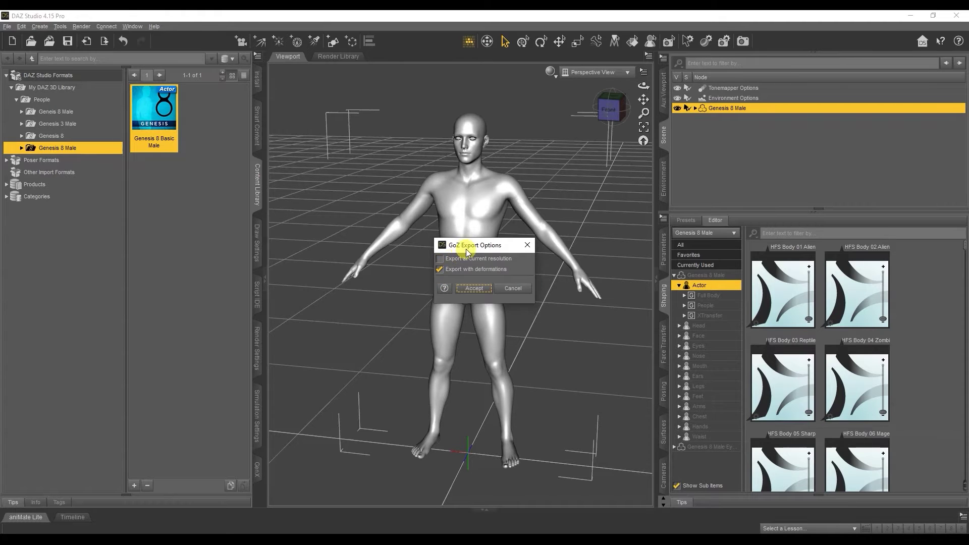
left_click_drag(458, 246, 388, 226)
left_click(370, 251)
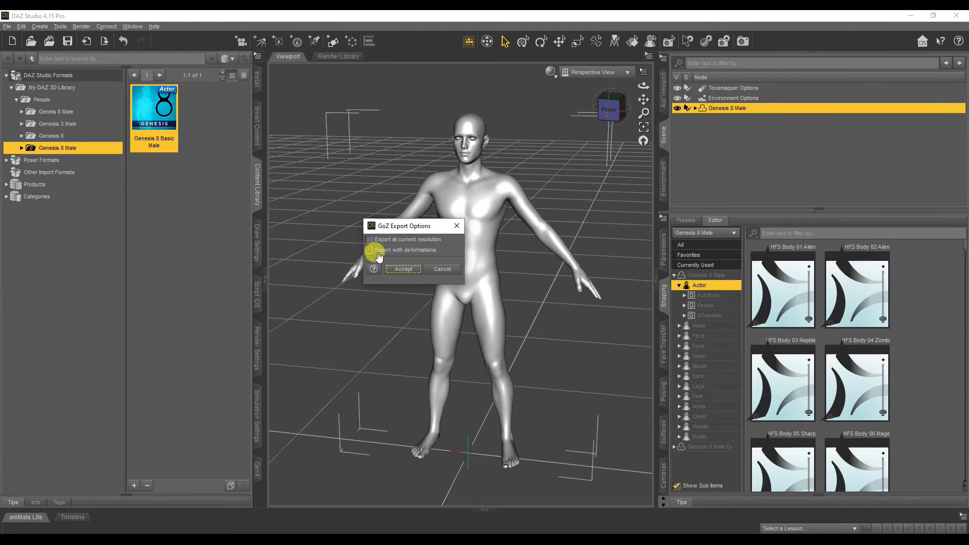
left_click(444, 269)
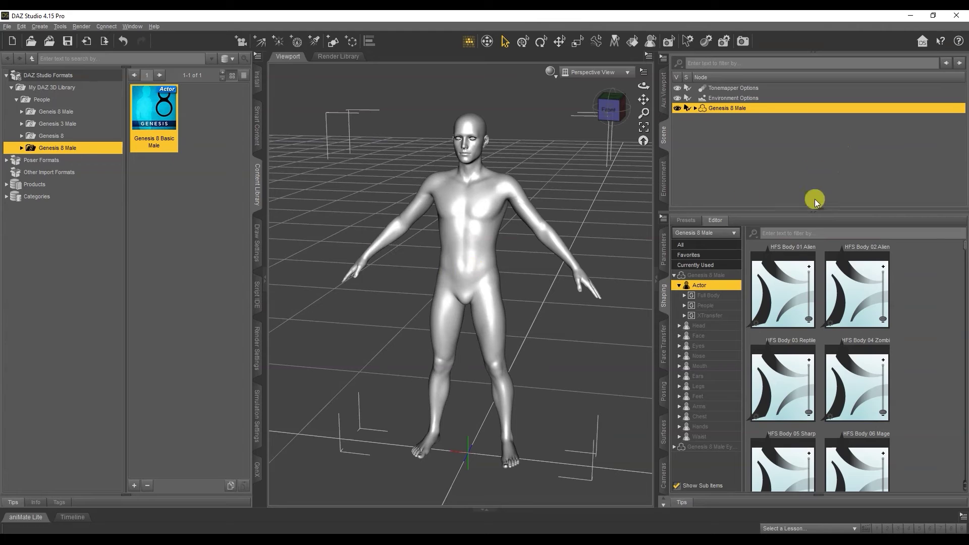
Apply Hobgoblin HD from People at full strength, try an export, cancel, and reset it to 0
left_click(712, 307)
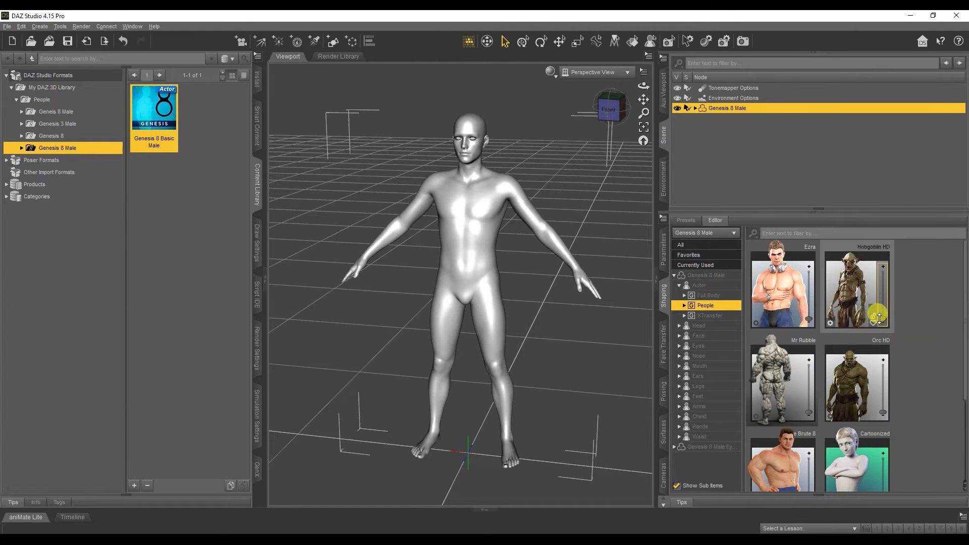
left_click_drag(884, 315, 894, 235)
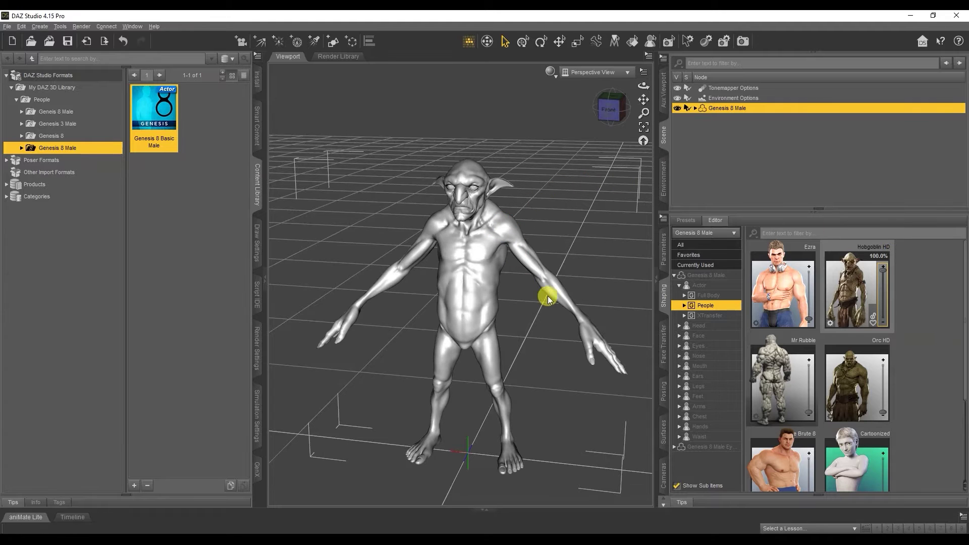
left_click(9, 27)
mouse_move(27, 156)
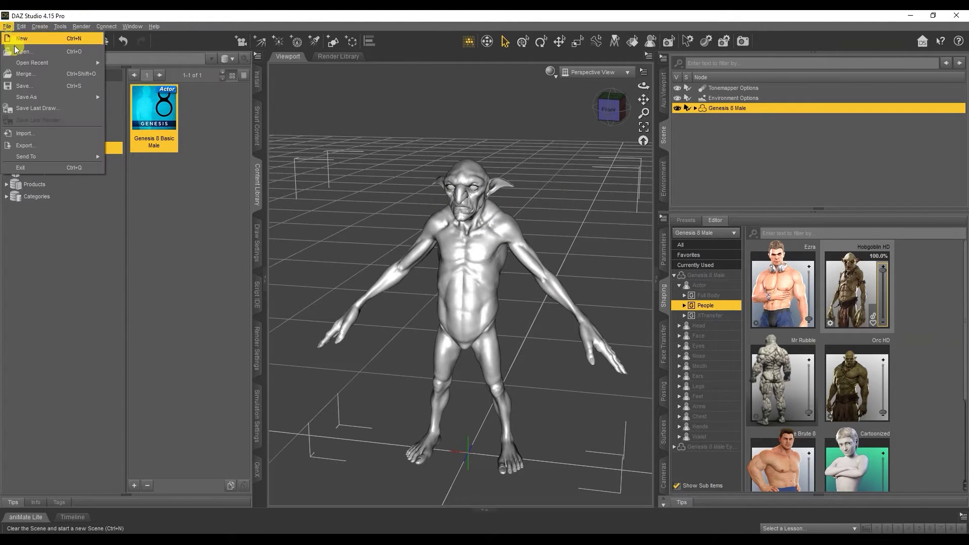
left_click(151, 196)
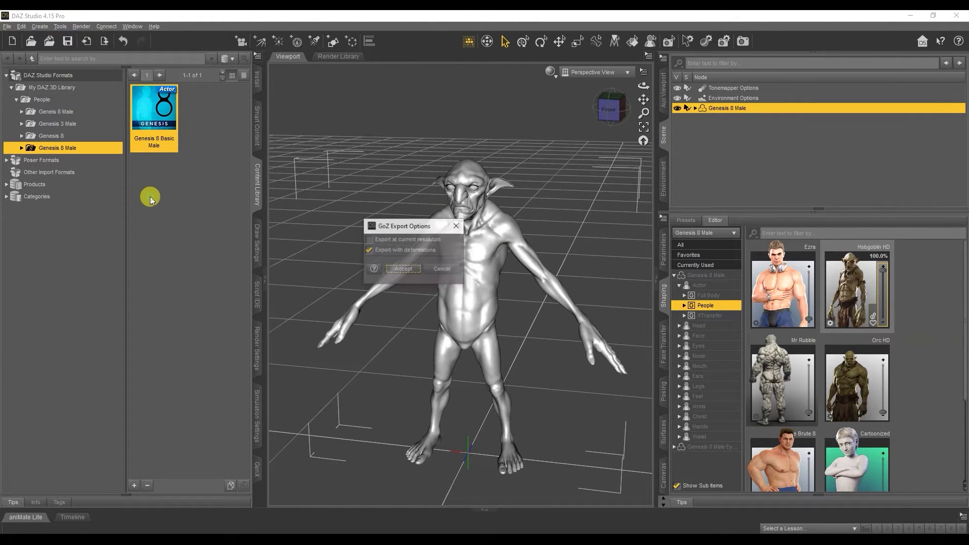
left_click(368, 251)
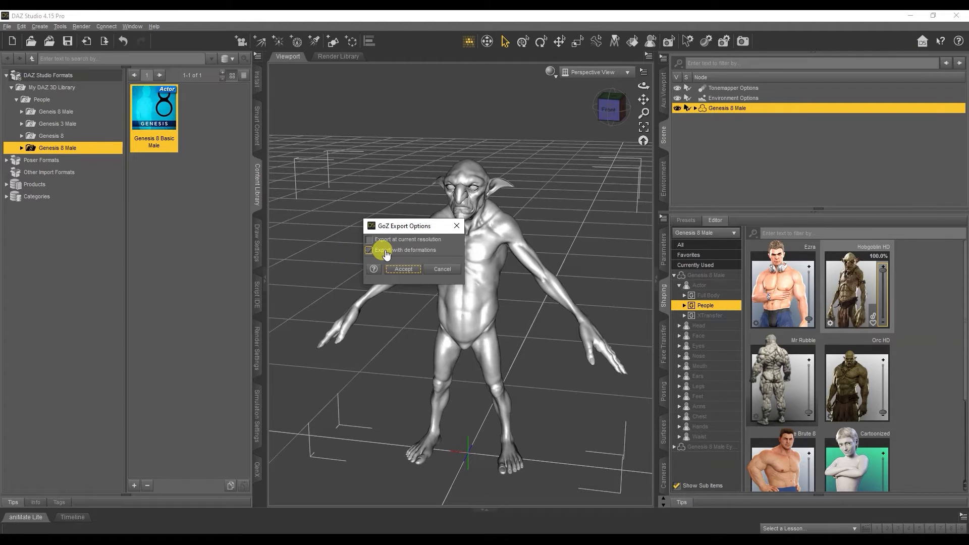
left_click(455, 270)
left_click_drag(883, 267, 883, 327)
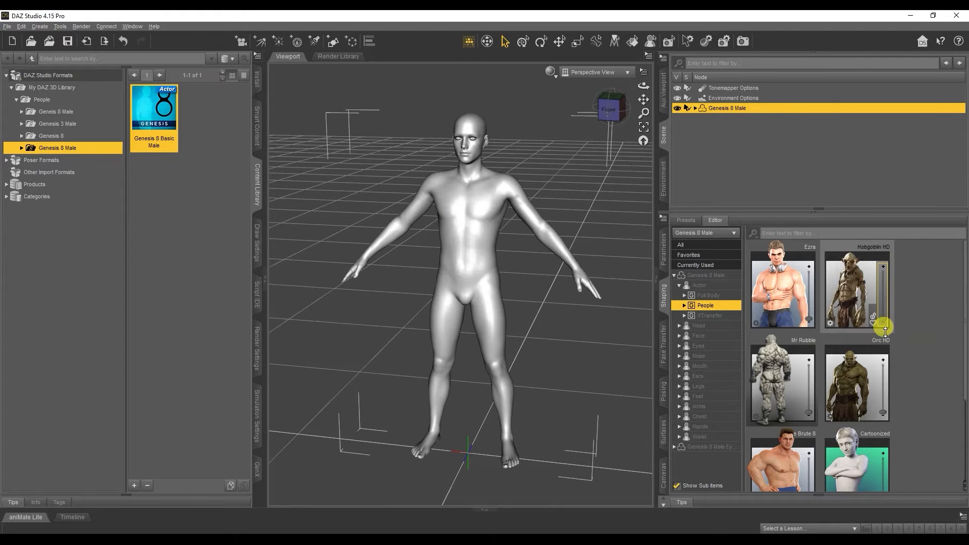
Send the base figure to ZBrush with Export with deformations ticked, and accept
left_click(6, 30)
mouse_move(169, 201)
left_click(168, 201)
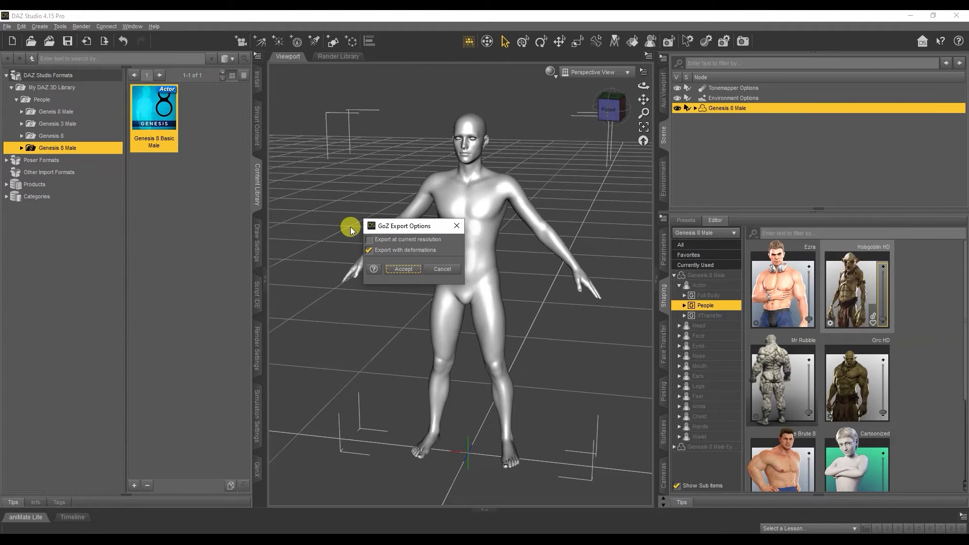
left_click(368, 251)
left_click(404, 270)
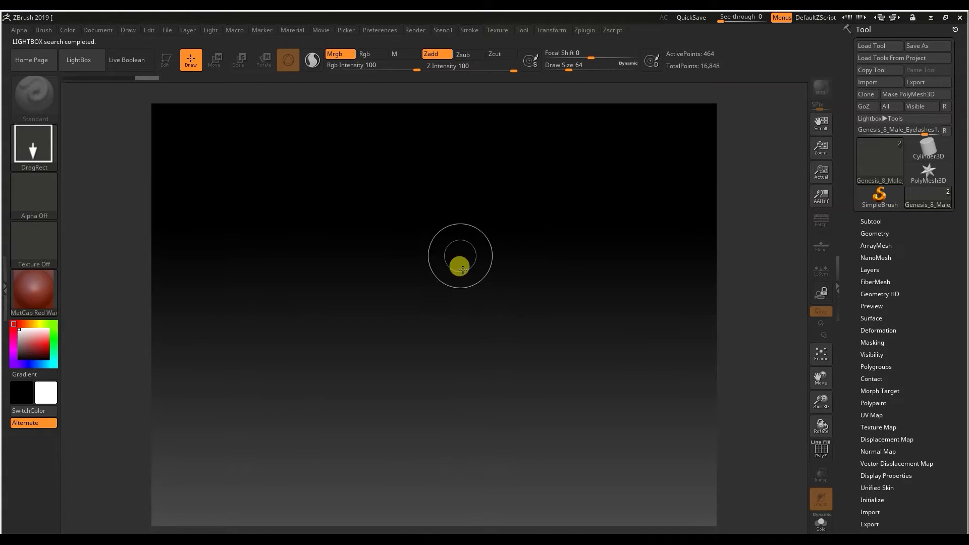
Drag the GoZ figure onto the canvas in Edit mode and zoom in on the head and shoulders
left_click_drag(440, 351, 447, 394)
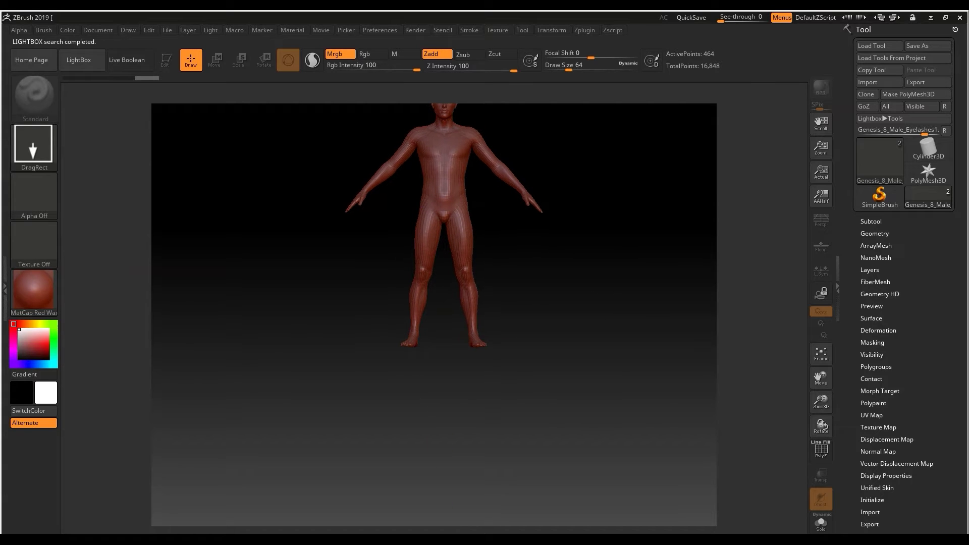
key("t")
left_click(170, 49)
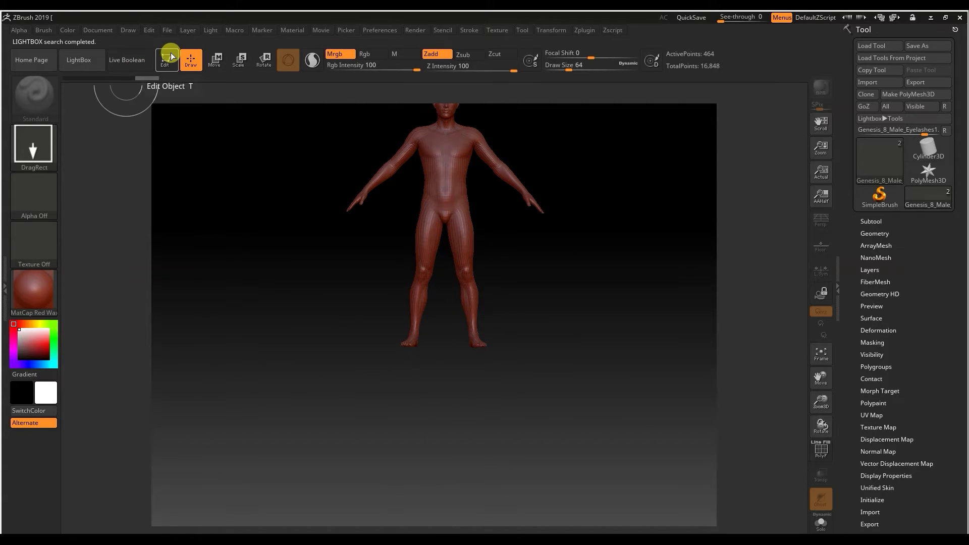
left_click_drag(820, 373, 810, 444)
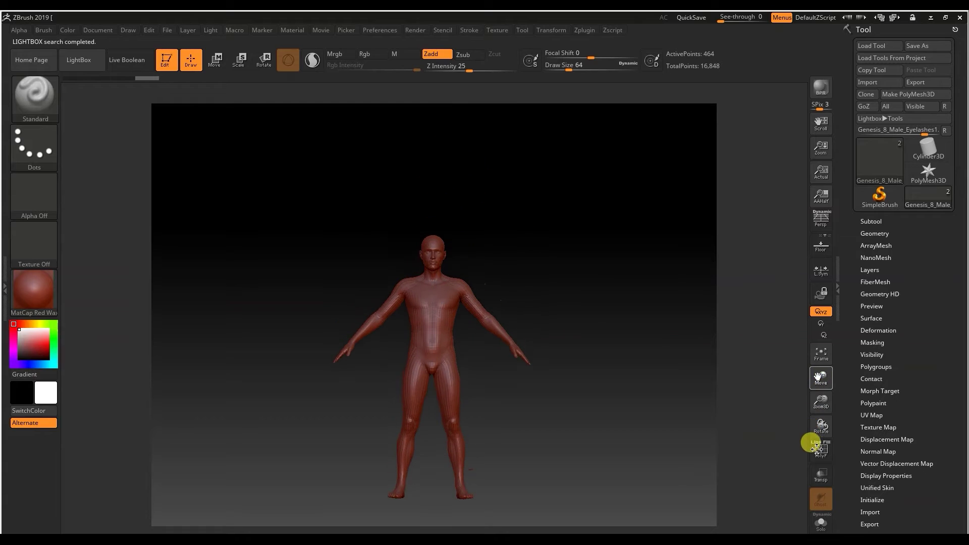
mouse_move(818, 402)
left_mouse_down()
mouse_move(819, 432)
mouse_move(818, 401)
left_mouse_up()
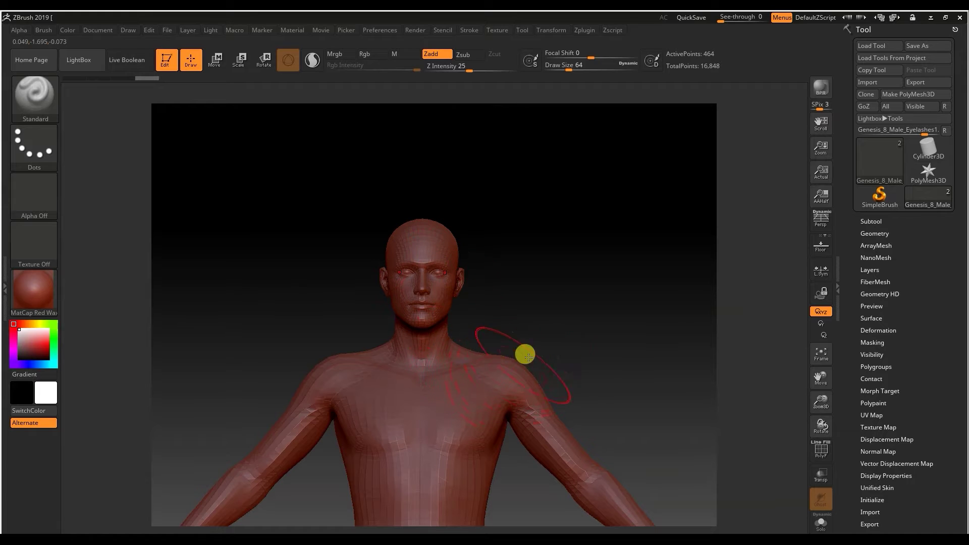
Make Genesis_8_Male4 the active subtool, turn on X symmetry, and inspect the model
left_click(872, 219)
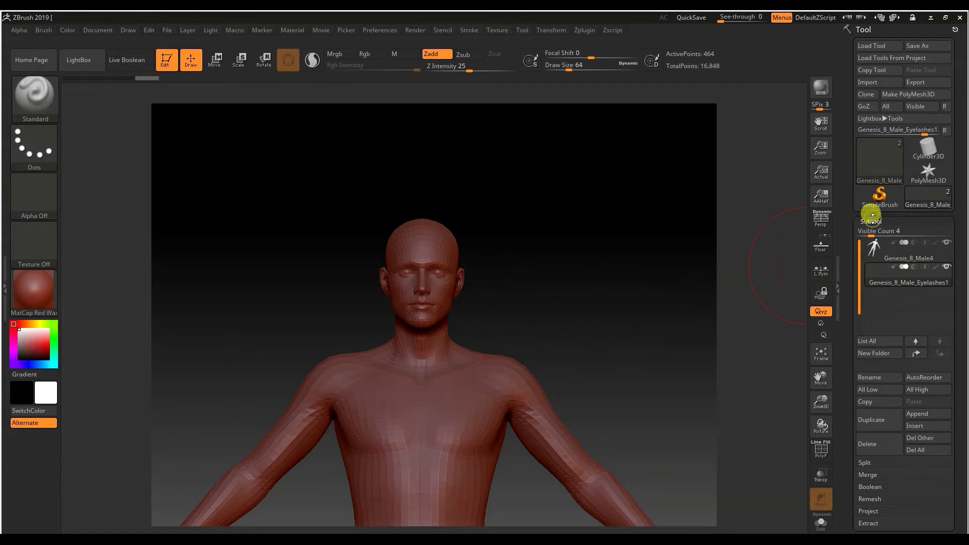
left_click(885, 258)
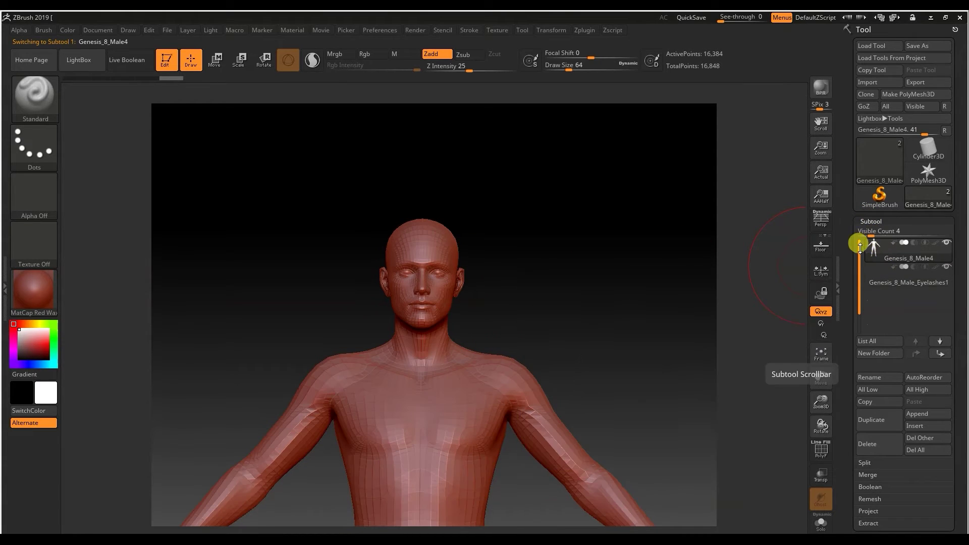
key("x")
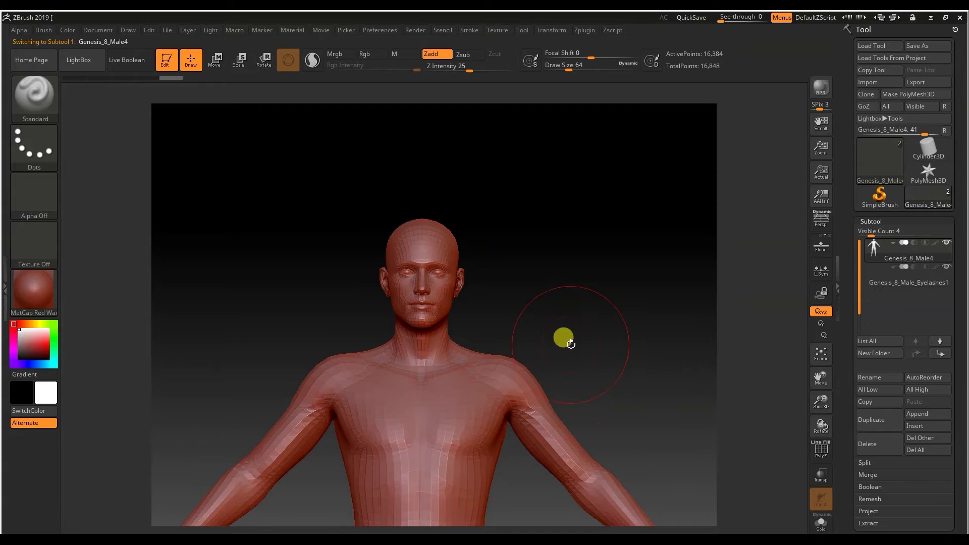
mouse_move(563, 336)
left_mouse_down()
mouse_move(500, 340)
mouse_move(565, 342)
left_mouse_up()
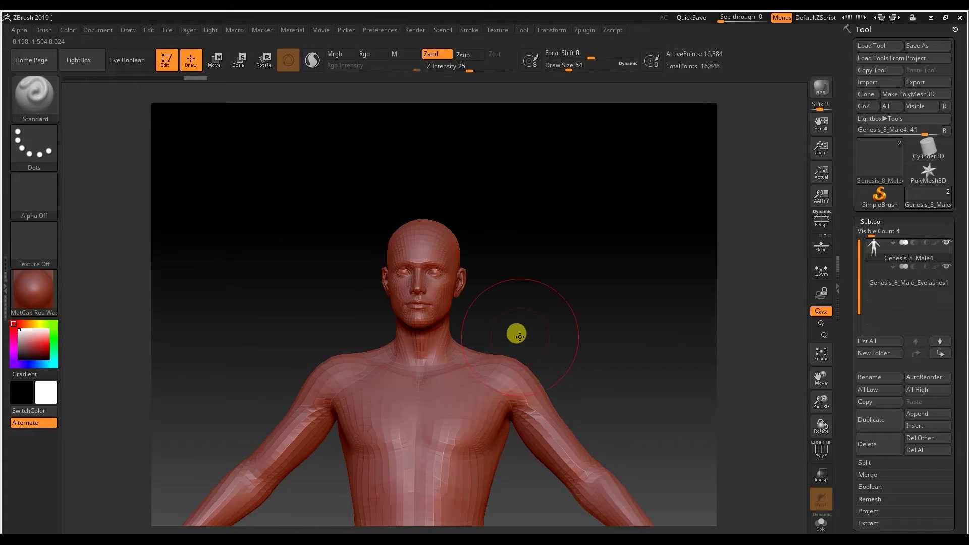
left_click(25, 113)
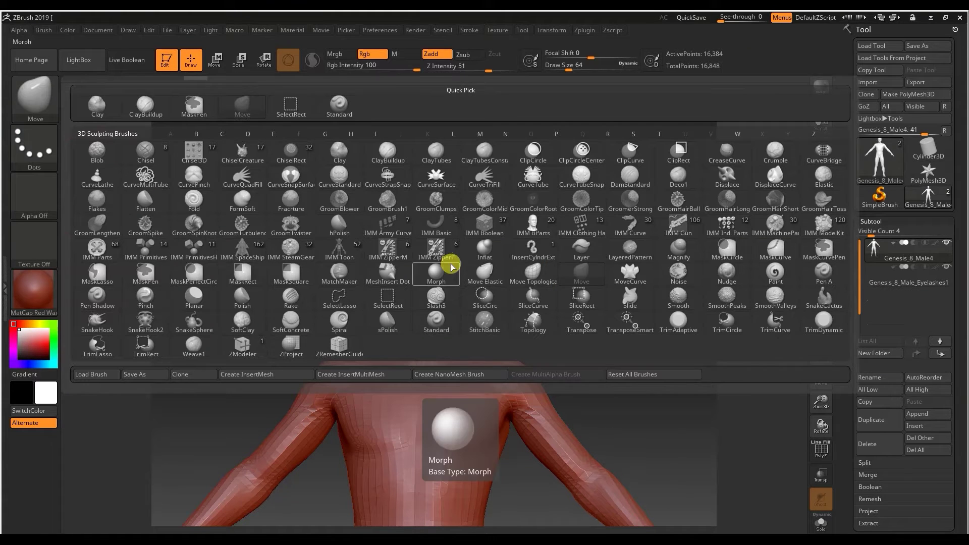
Select the Move brush, zoom in on the head, and set Draw Size to 25, then 12
left_click(574, 281)
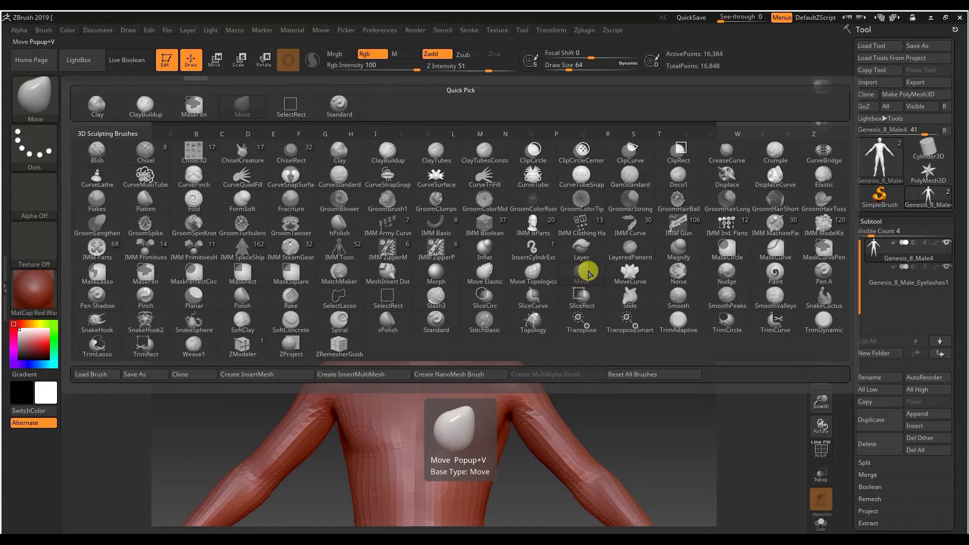
left_click(586, 272)
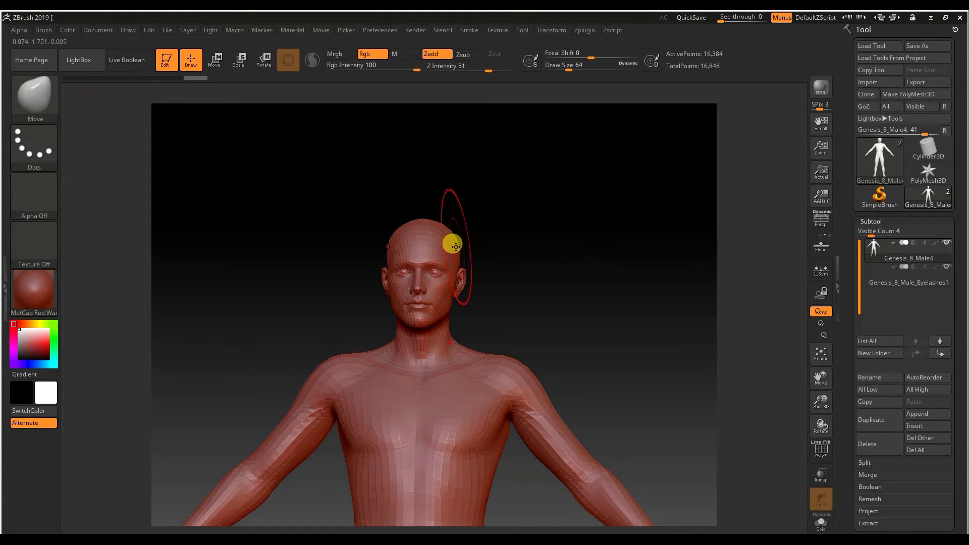
type("s25")
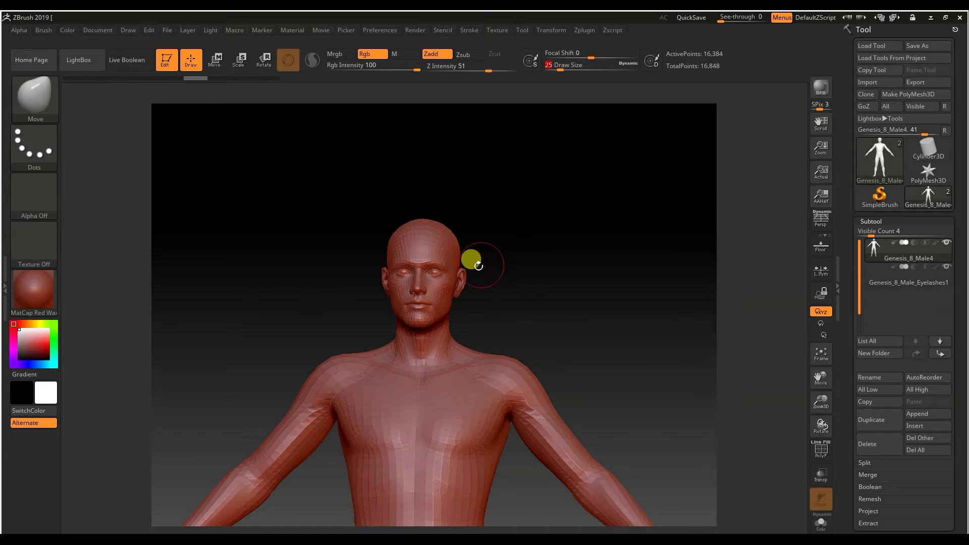
key("Return")
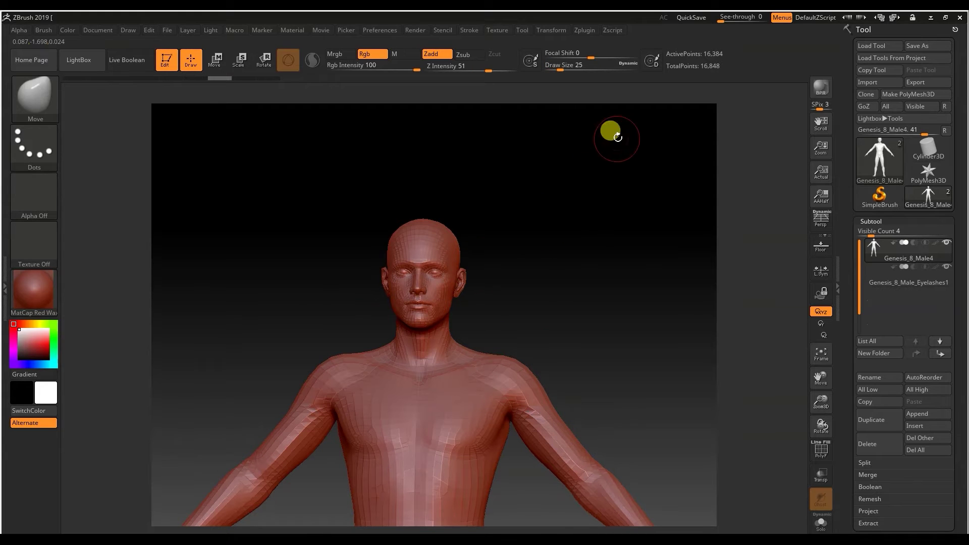
left_click_drag(822, 390, 808, 430)
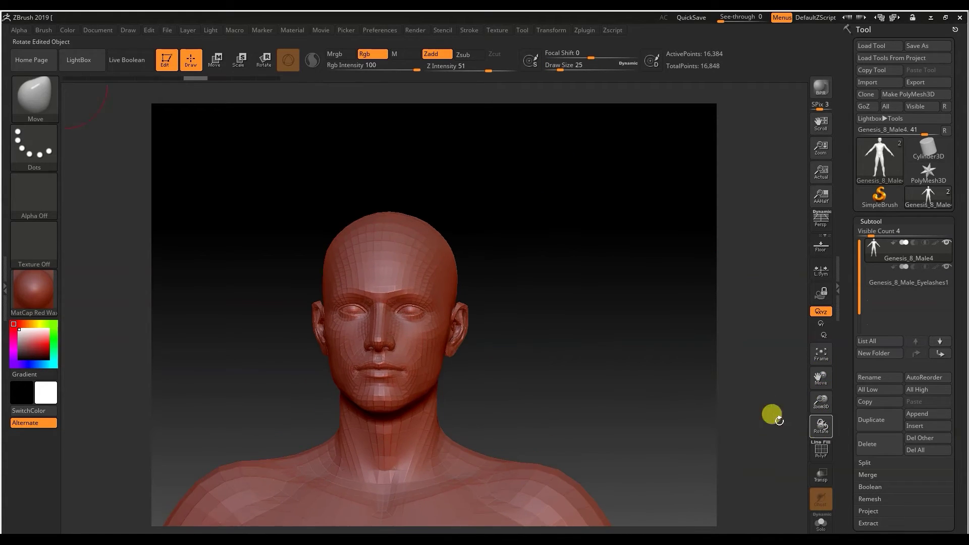
left_click(551, 66)
type("11")
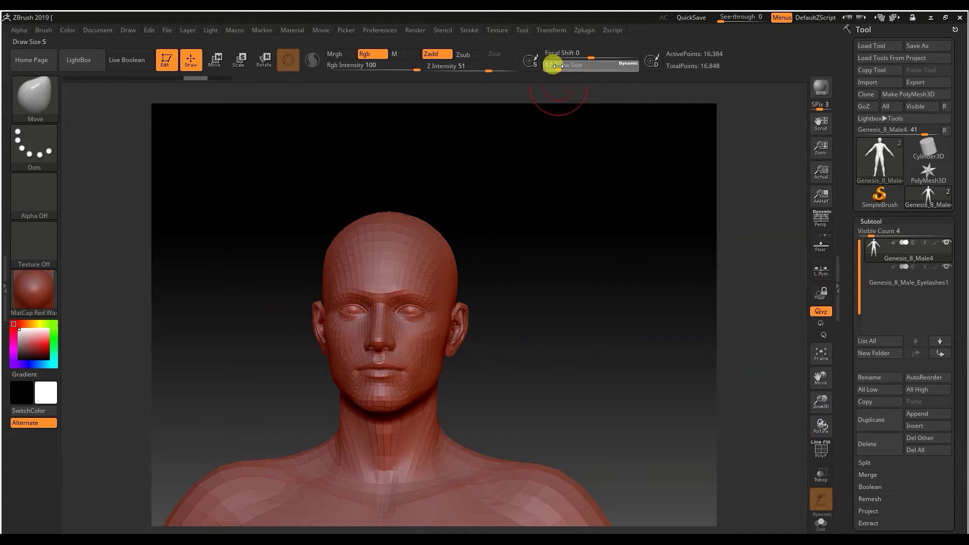
key("Return")
Pull both ear tops outward and upward into pointed tips, checking from three-quarter view
mouse_move(465, 310)
left_mouse_down()
mouse_move(490, 289)
mouse_move(468, 320)
mouse_move(485, 283)
left_mouse_up()
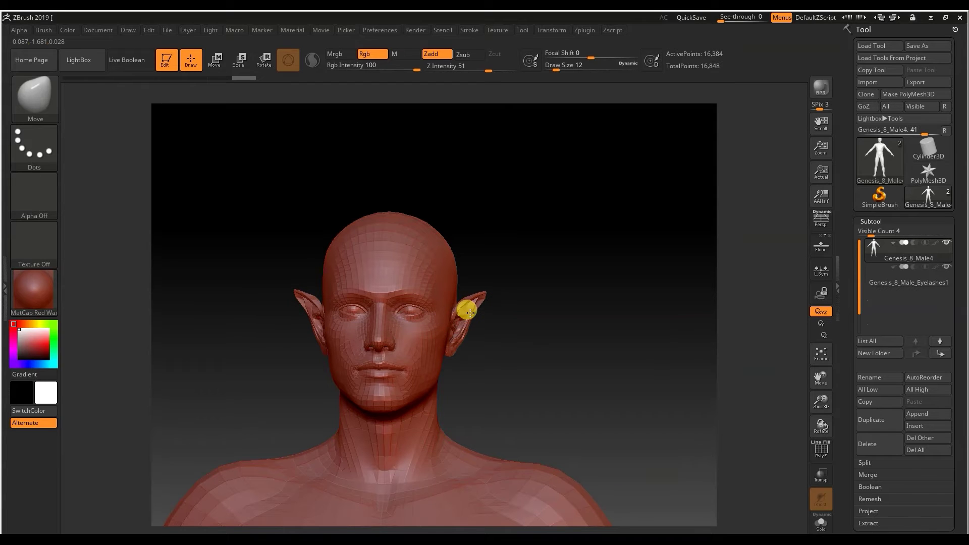
left_click_drag(531, 298, 517, 305)
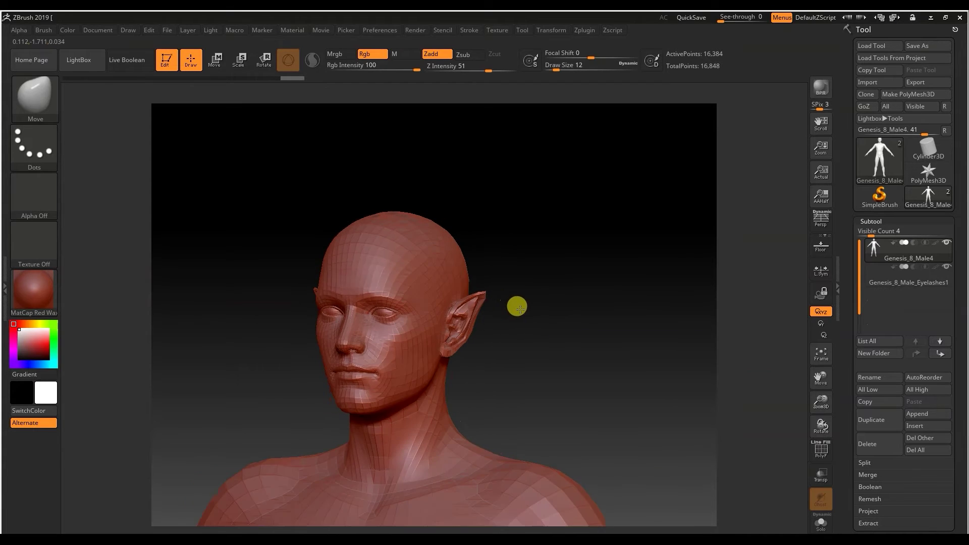
left_click_drag(486, 314, 486, 283)
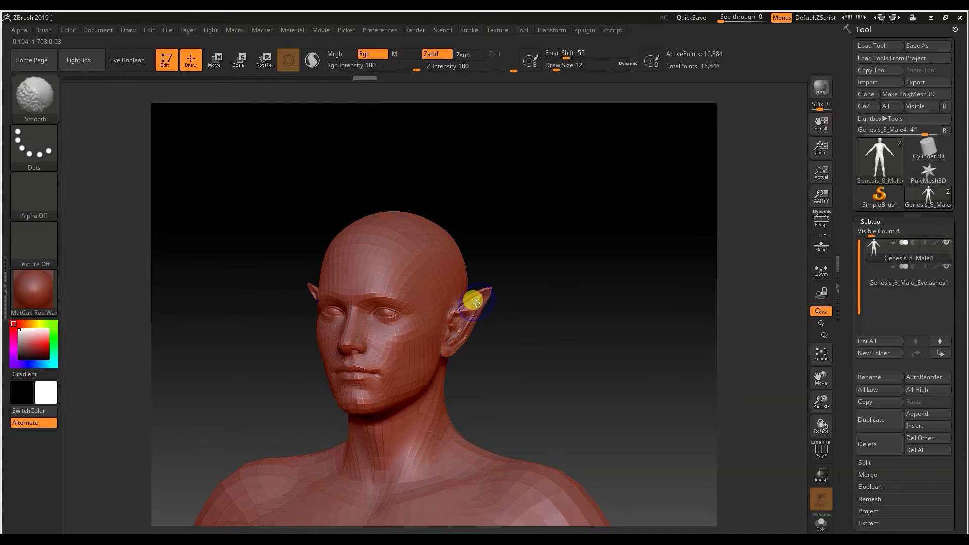
mouse_move(492, 319)
left_mouse_down()
mouse_move(512, 338)
mouse_move(325, 331)
mouse_move(321, 342)
mouse_move(326, 335)
left_mouse_up()
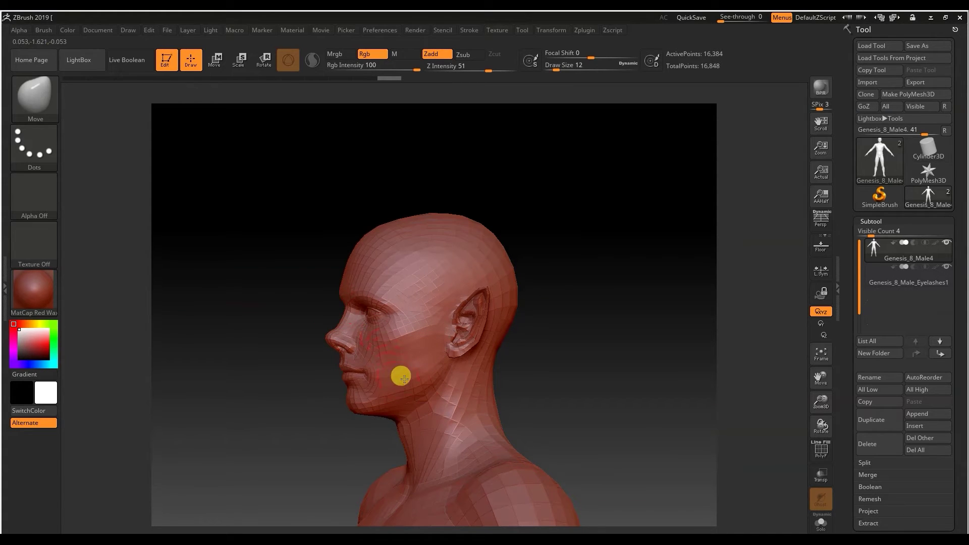
Orbit around the elf-eared head and raise the Move brush Draw Size to 20
right_click_drag(401, 376, 434, 372, "shift")
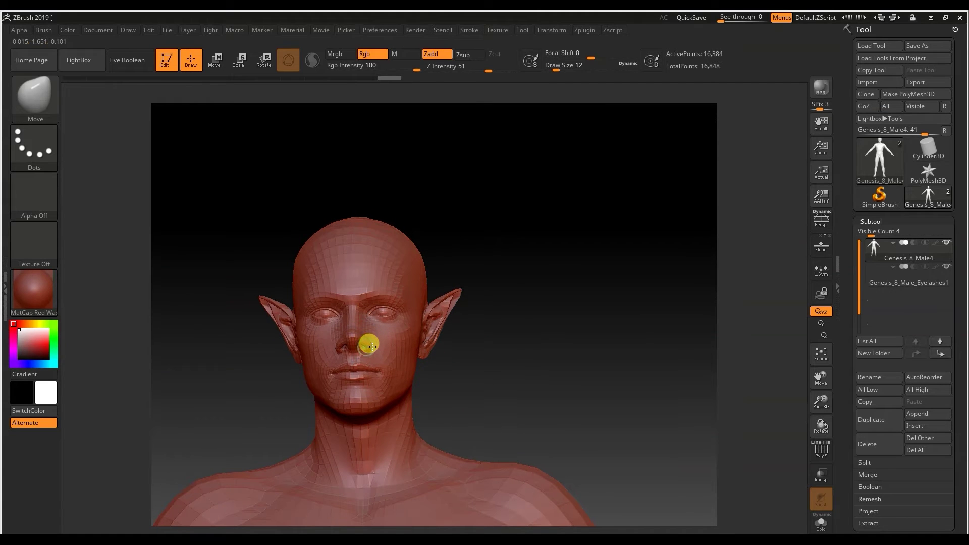
right_click_drag(361, 344, 455, 353, "shift")
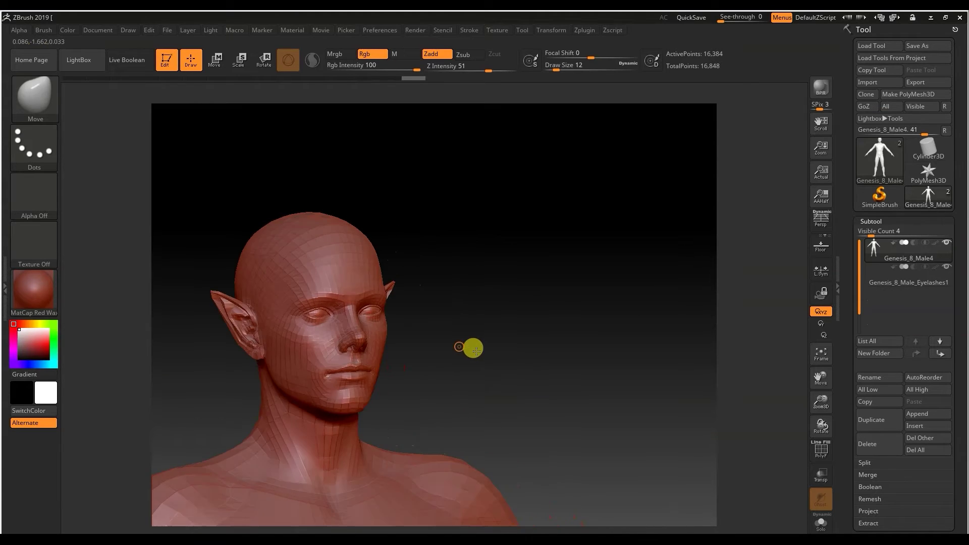
left_click_drag(556, 68, 559, 68)
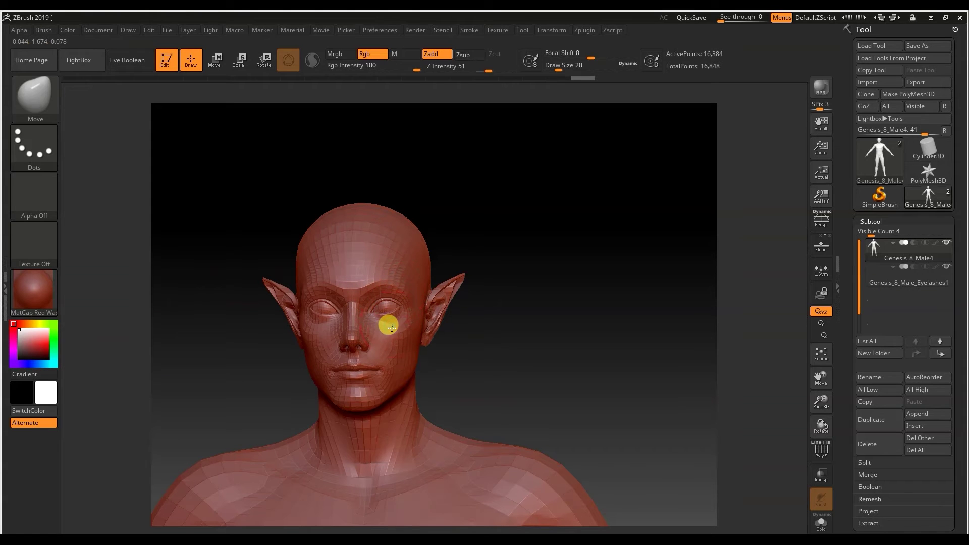
mouse_move(501, 348)
left_mouse_down()
mouse_move(490, 353)
mouse_move(535, 345)
left_mouse_up()
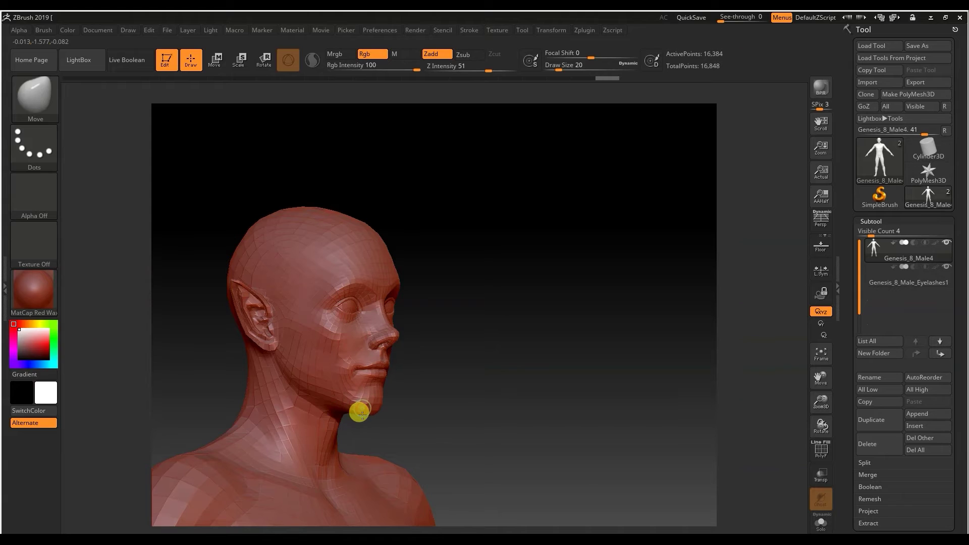
left_click_drag(401, 406, 392, 410, "shift")
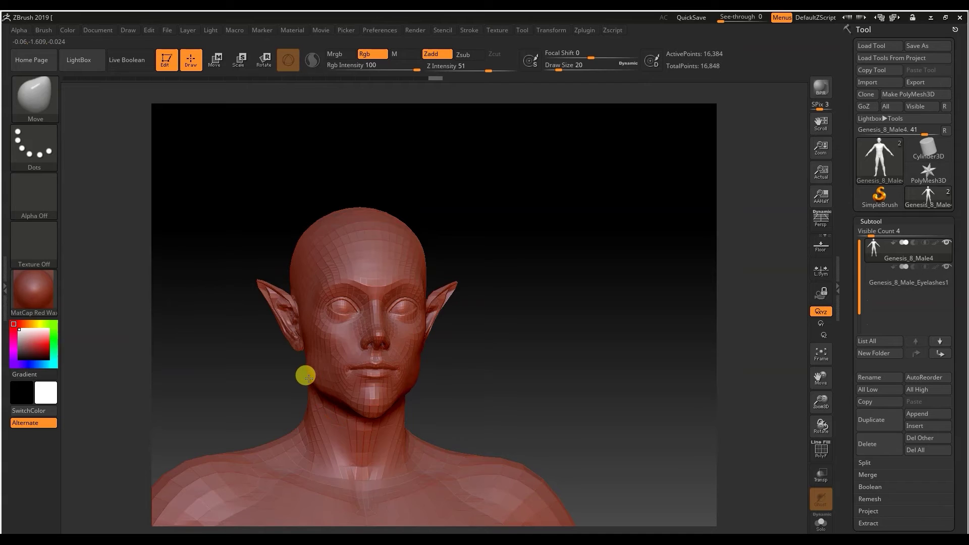
Reshape the cheek and jaw, check profile and three-quarter views, then zoom out
left_click_drag(309, 375, 324, 365)
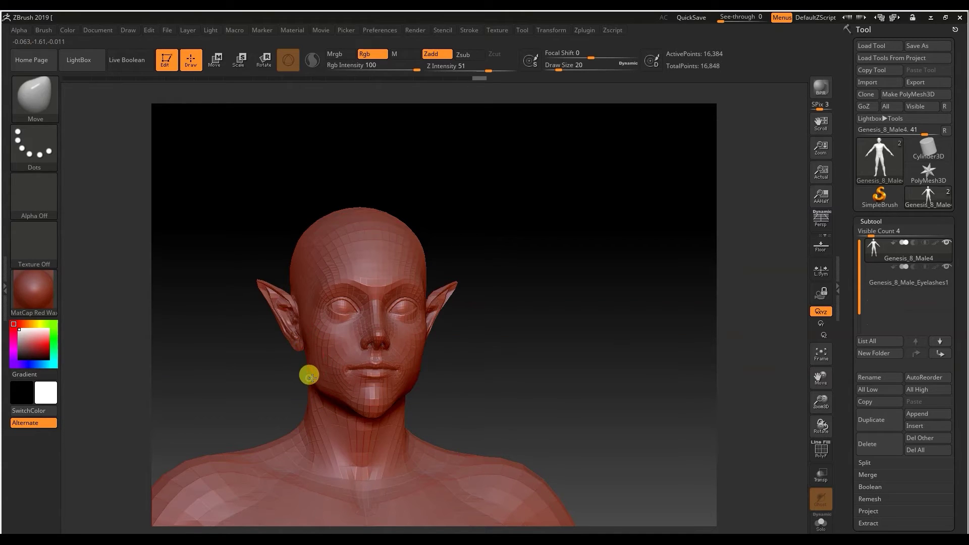
mouse_move(329, 369)
right_mouse_down()
mouse_move(374, 356)
mouse_move(331, 348)
right_mouse_up()
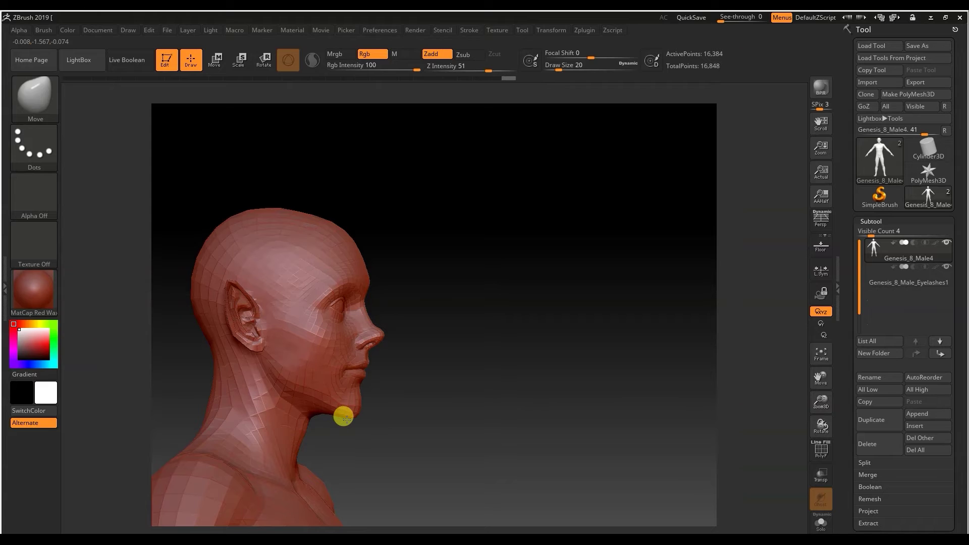
mouse_move(346, 416)
right_mouse_down()
mouse_move(354, 411)
mouse_move(314, 412)
mouse_move(332, 413)
mouse_move(324, 409)
right_mouse_up()
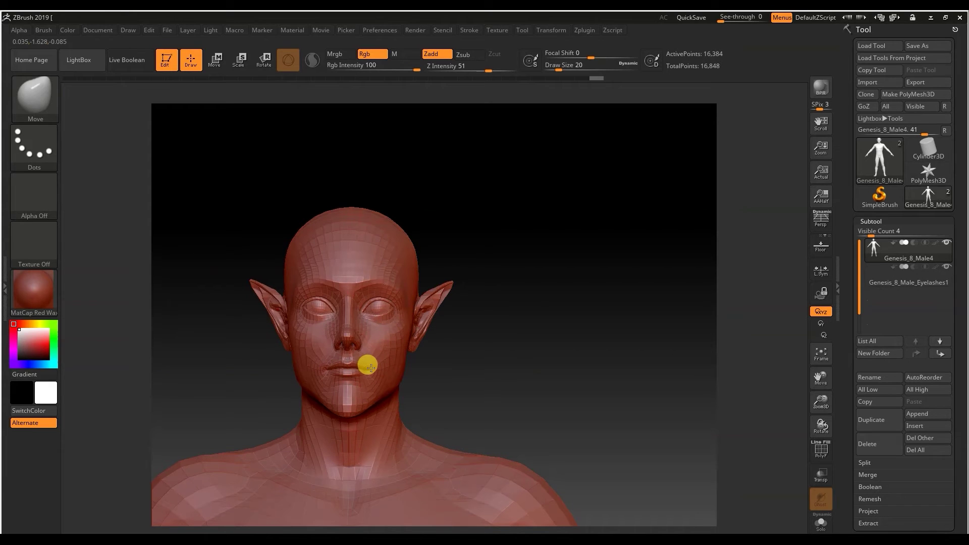
mouse_move(435, 359)
left_mouse_down()
mouse_move(403, 363)
mouse_move(502, 359)
mouse_move(443, 360)
left_mouse_up()
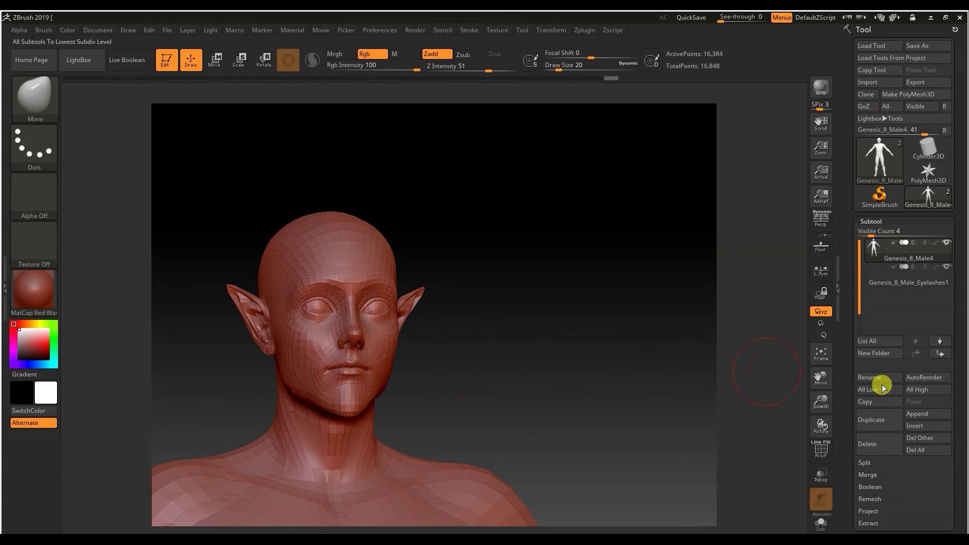
mouse_move(822, 404)
left_mouse_down()
mouse_move(735, 361)
mouse_move(414, 392)
mouse_move(496, 394)
mouse_move(453, 394)
mouse_move(462, 395)
left_mouse_up()
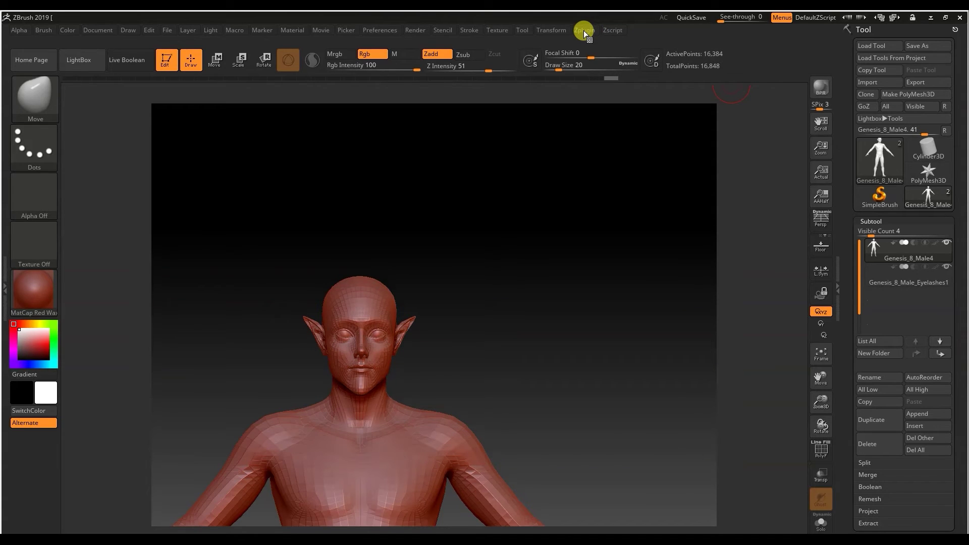
Open Preferences > GoZ and choose the 'path to DAZStudio64' option
left_click(382, 31)
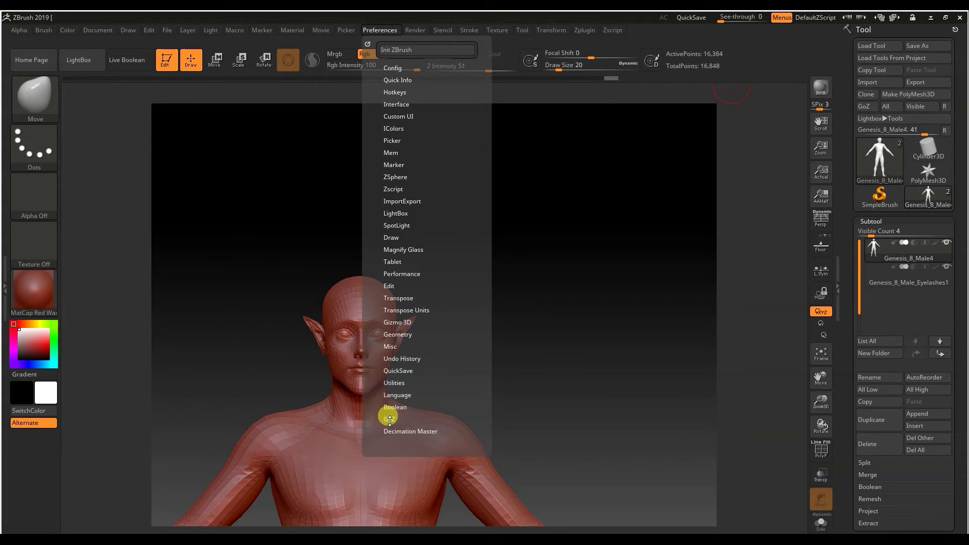
left_click(389, 419)
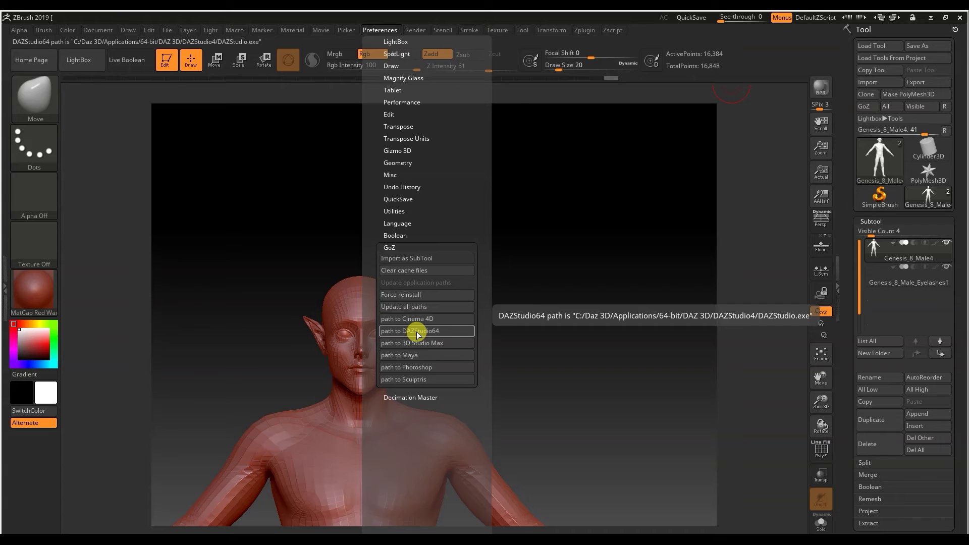
left_click(418, 334)
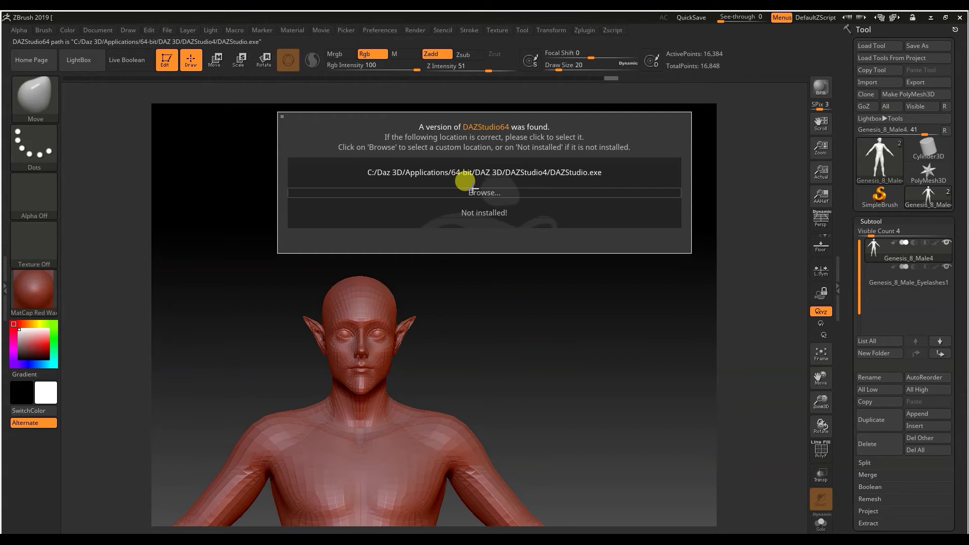
Browse for a custom DAZ Studio location and paste in the DAZStudio4 folder path
left_click(434, 191)
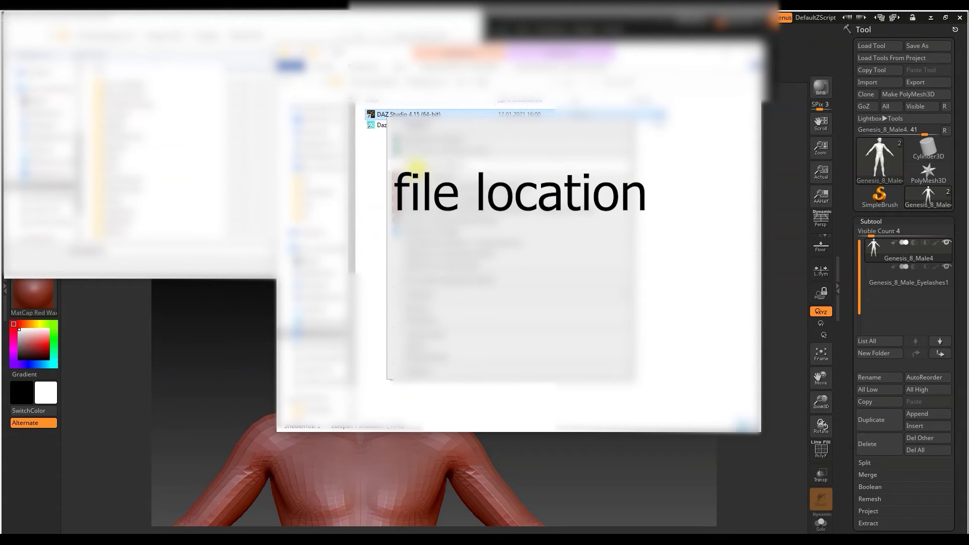
left_click(431, 165)
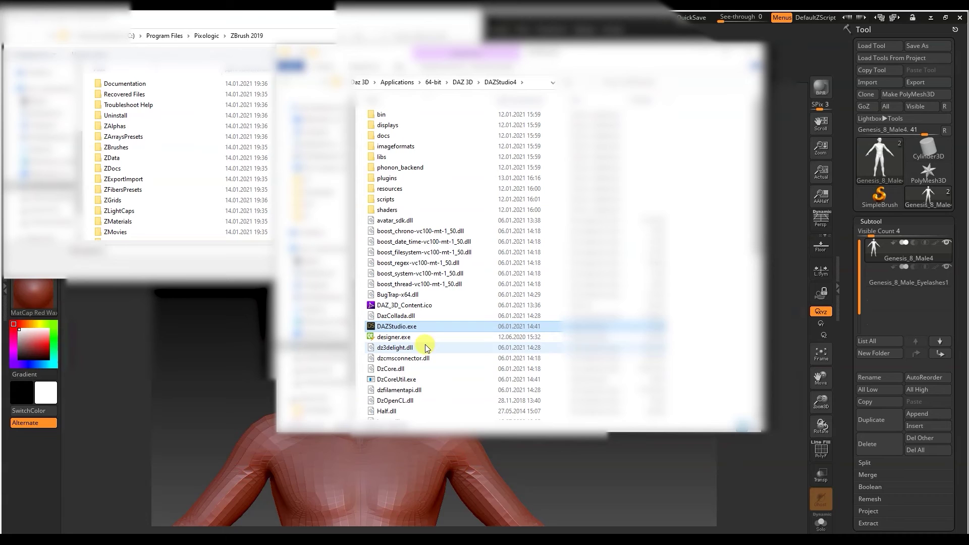
left_click(533, 81)
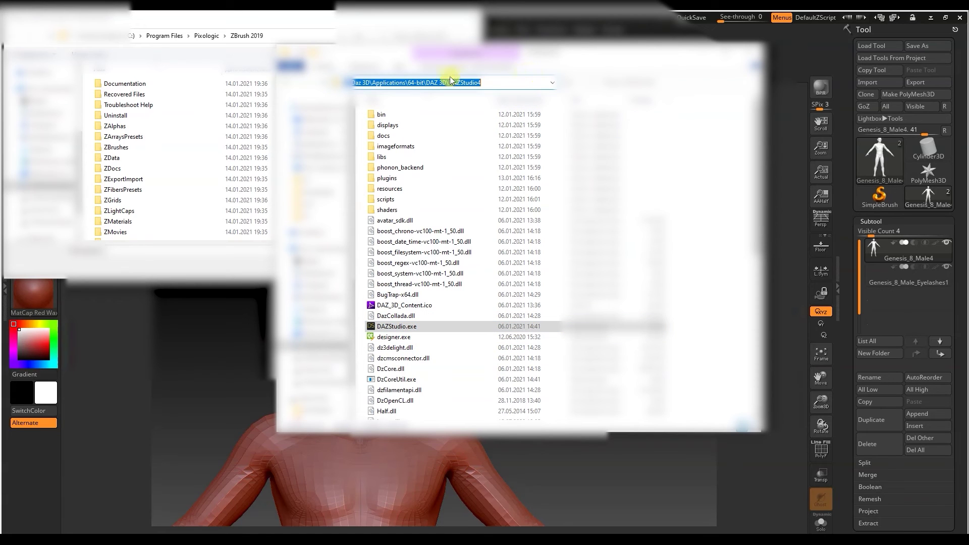
key("ctrl+c")
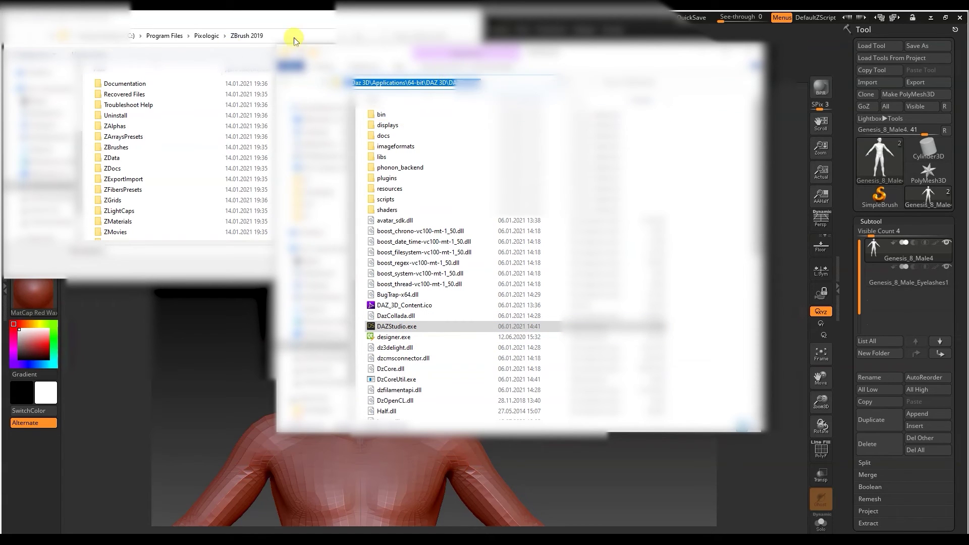
left_click(303, 34)
key("ctrl+v")
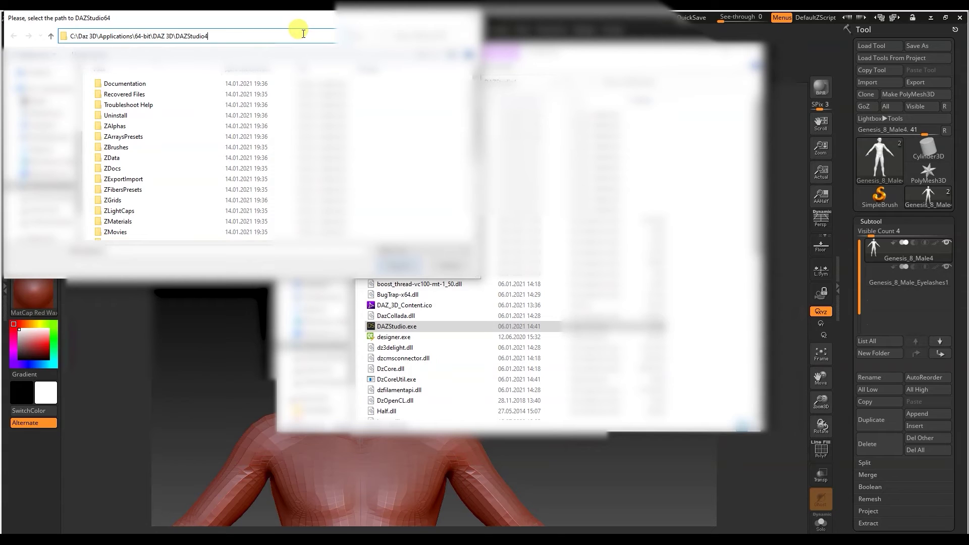
key("Return")
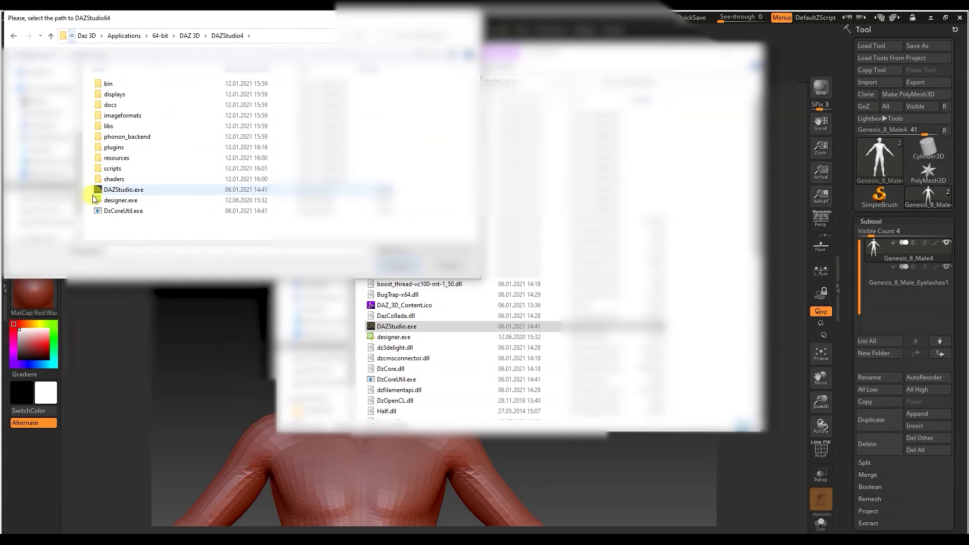
Select DAZStudio.exe, confirm the location, and send the figure over with GoZ
left_click(126, 191)
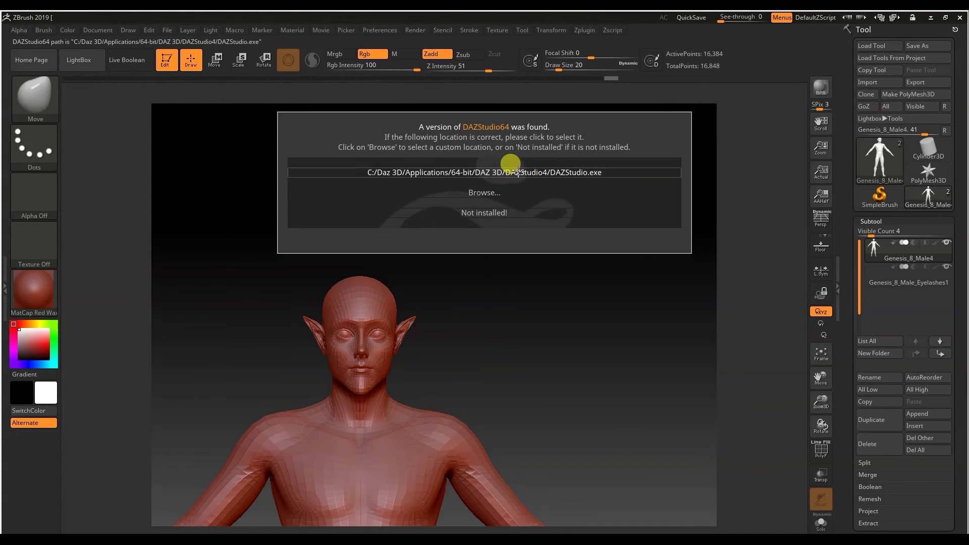
left_click(516, 173)
left_click_drag(621, 164, 488, 288)
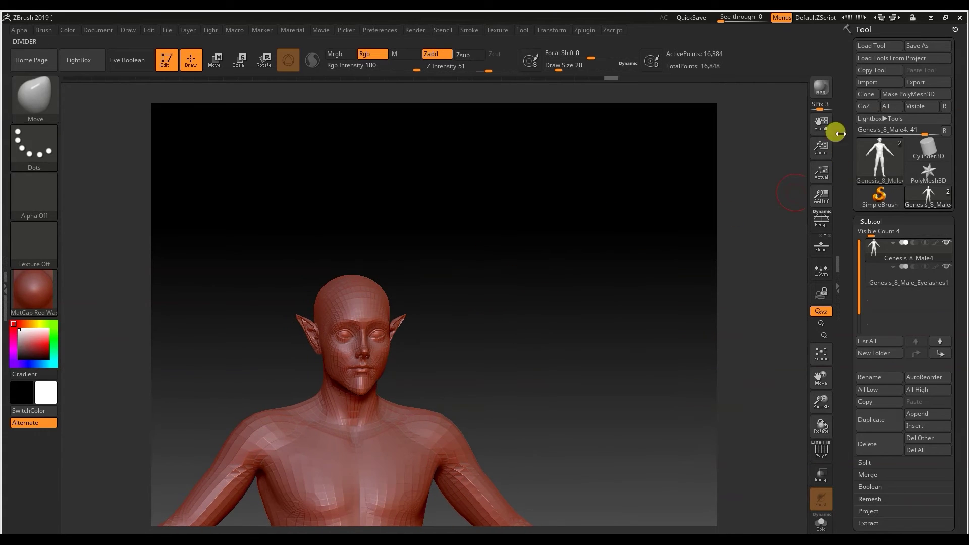
left_click(865, 108)
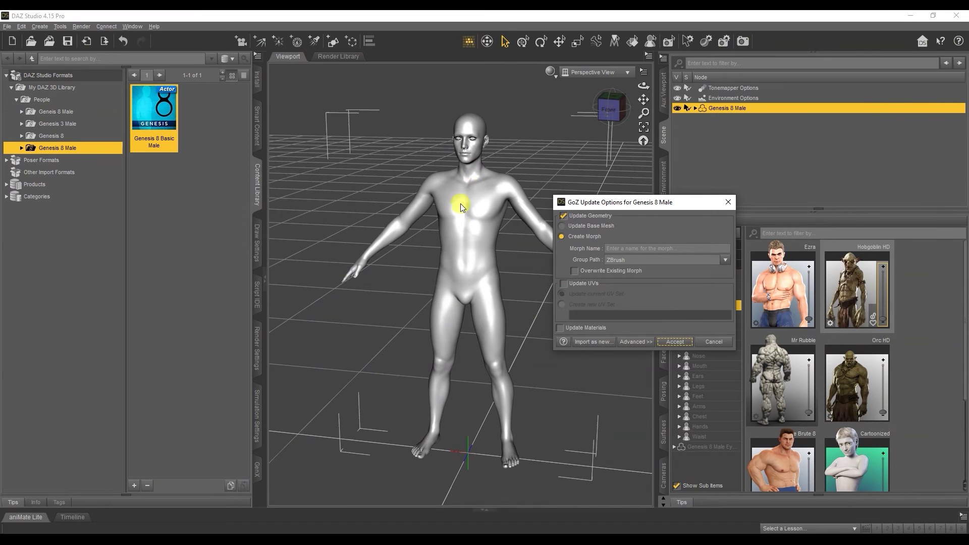
Enable Update Geometry, name the morph EL_TUTOR under Actor/Head/Face, and accept
left_click(564, 217)
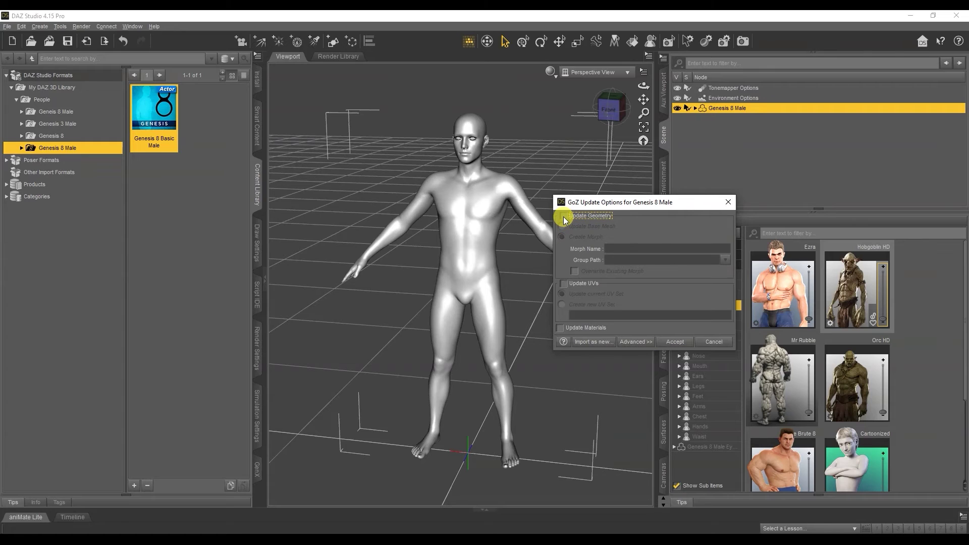
left_click(564, 219)
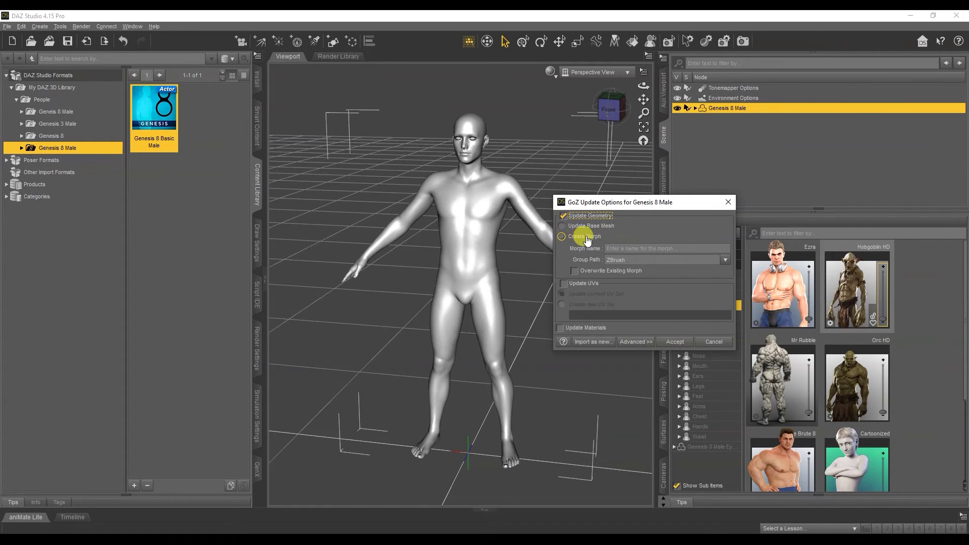
left_click(617, 249)
type("EL_TUTOR")
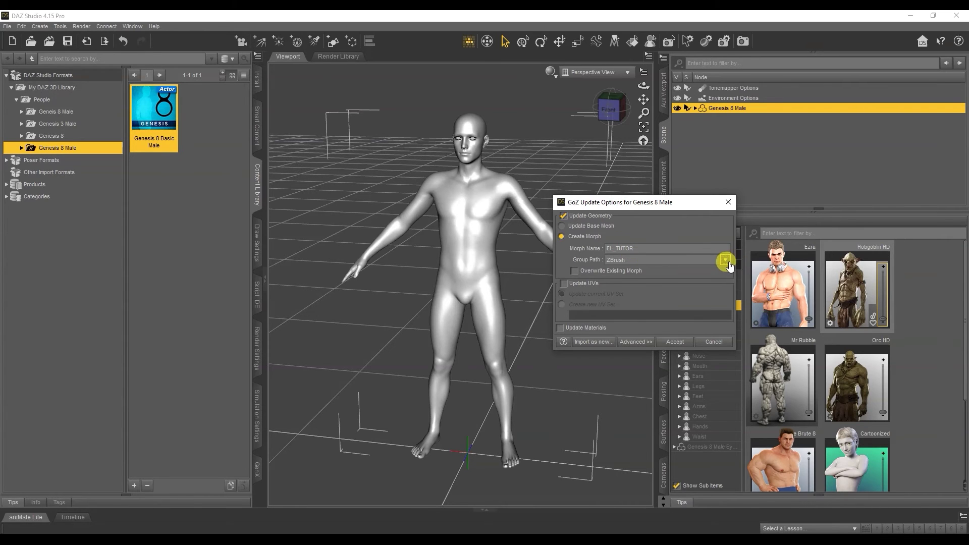
left_click(726, 261)
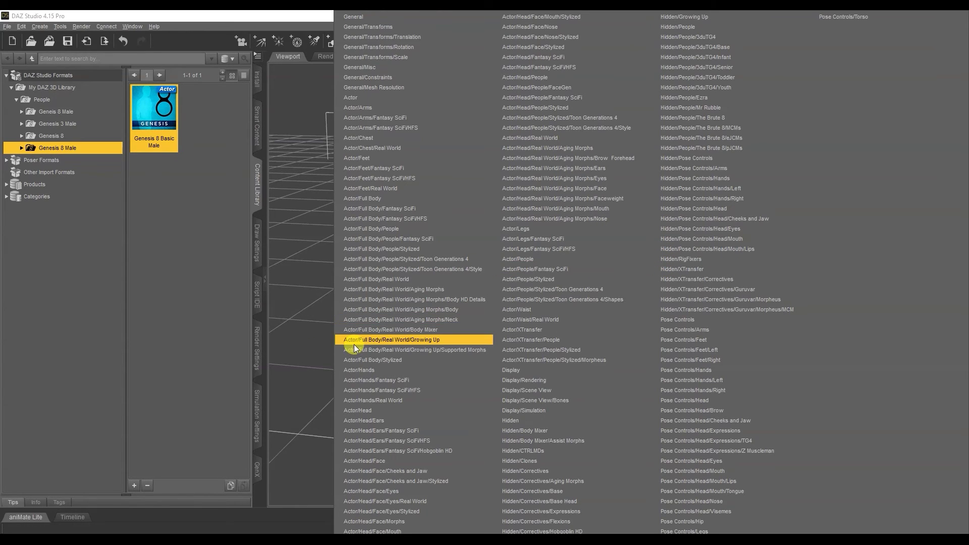
left_click(418, 460)
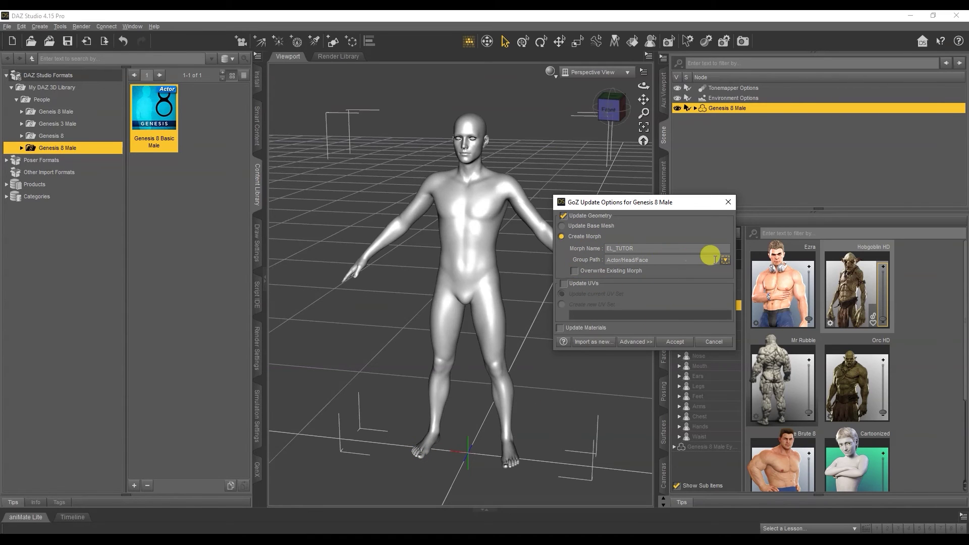
left_click(688, 346)
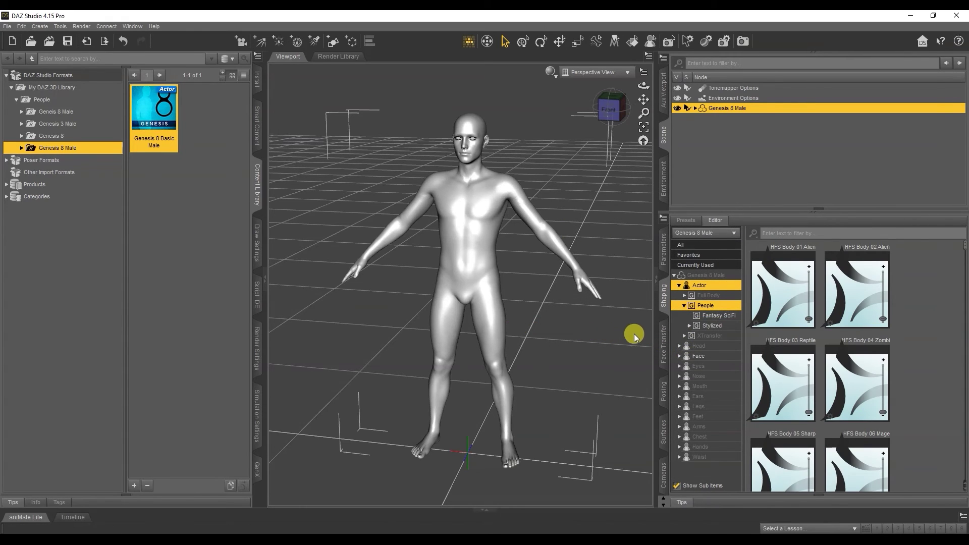
Set EL_TUTOR to 100% under Head > Face and orbit in close on the elf ears
left_click(680, 346)
left_click(706, 387)
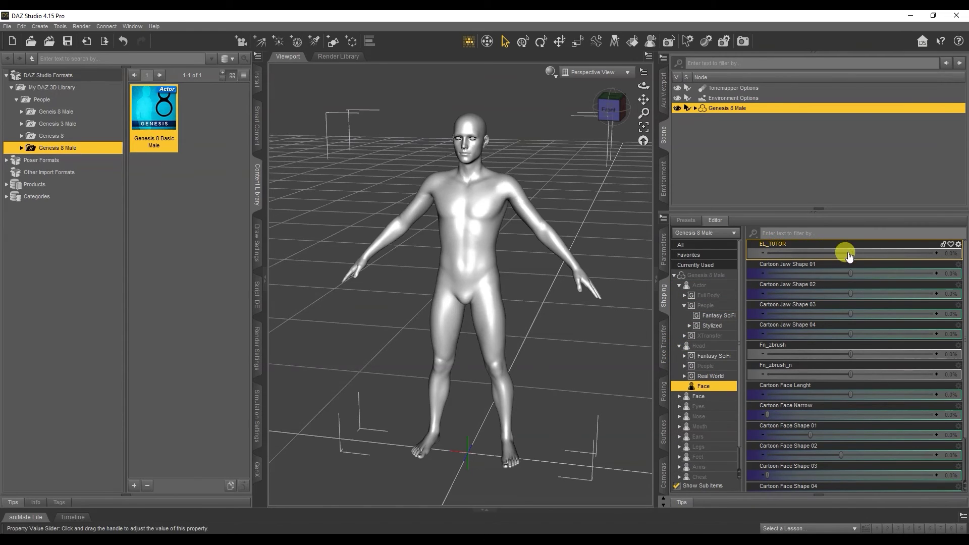
left_click_drag(847, 254, 956, 254)
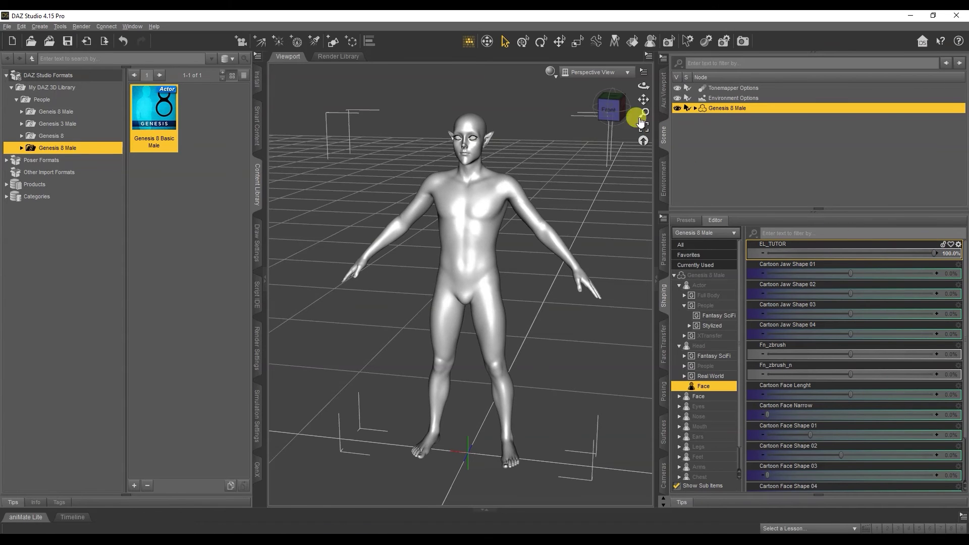
mouse_move(644, 100)
left_mouse_down()
mouse_move(645, 87)
mouse_move(644, 99)
left_mouse_up()
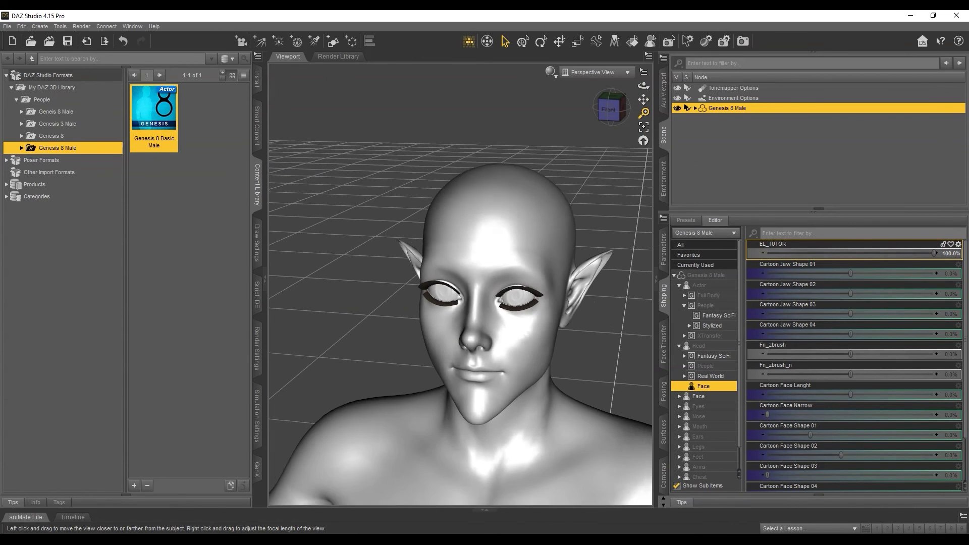
left_click_drag(643, 113, 643, 125)
mouse_move(644, 86)
left_mouse_down()
mouse_move(621, 85)
mouse_move(663, 85)
left_mouse_up()
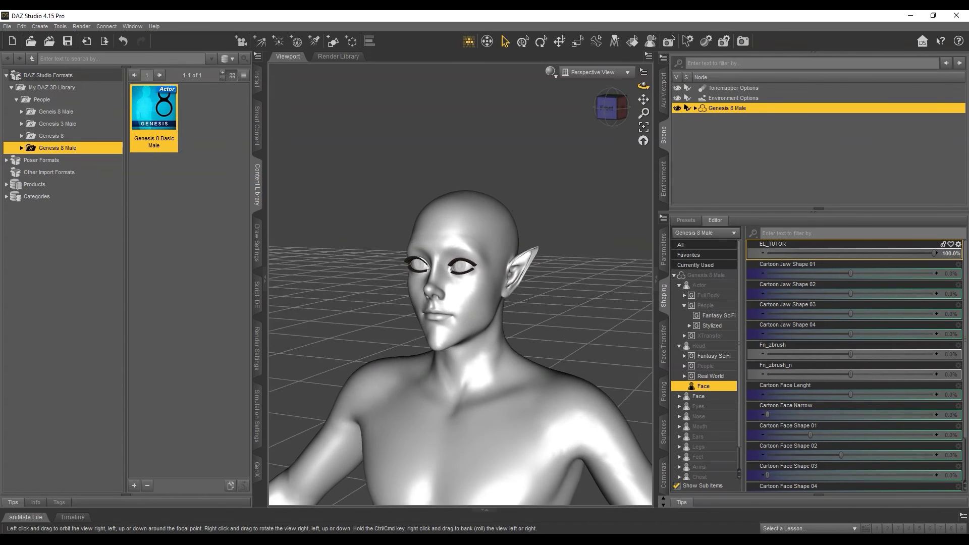
left_click(10, 28)
mouse_move(46, 97)
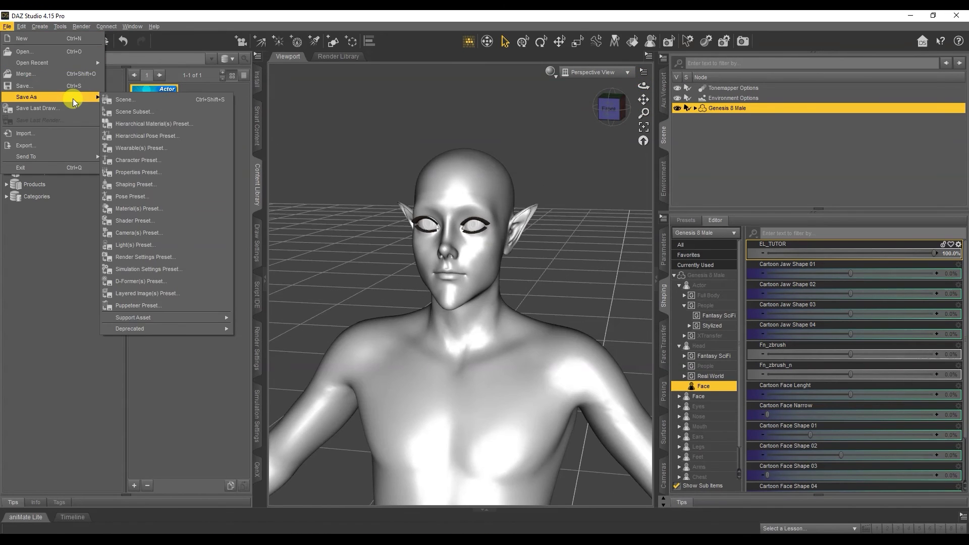
mouse_move(133, 317)
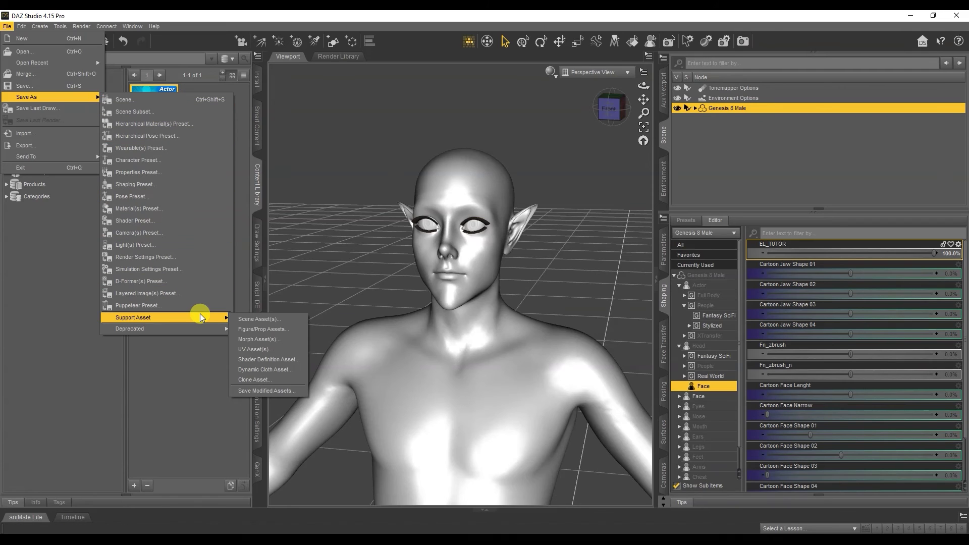
Save EL_TUTOR from Genesis 8 Male > Actor > Head > Face as a morph asset
left_click(271, 339)
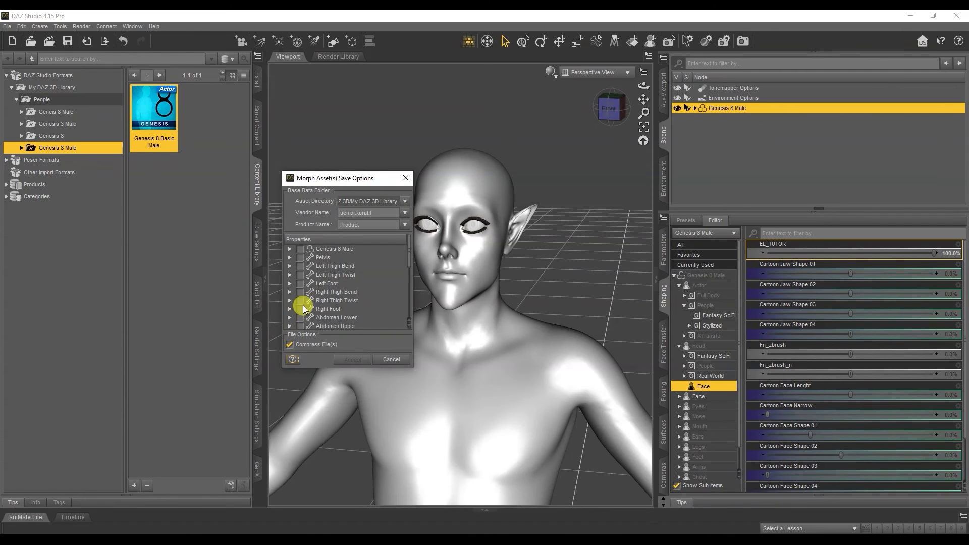
left_click(289, 250)
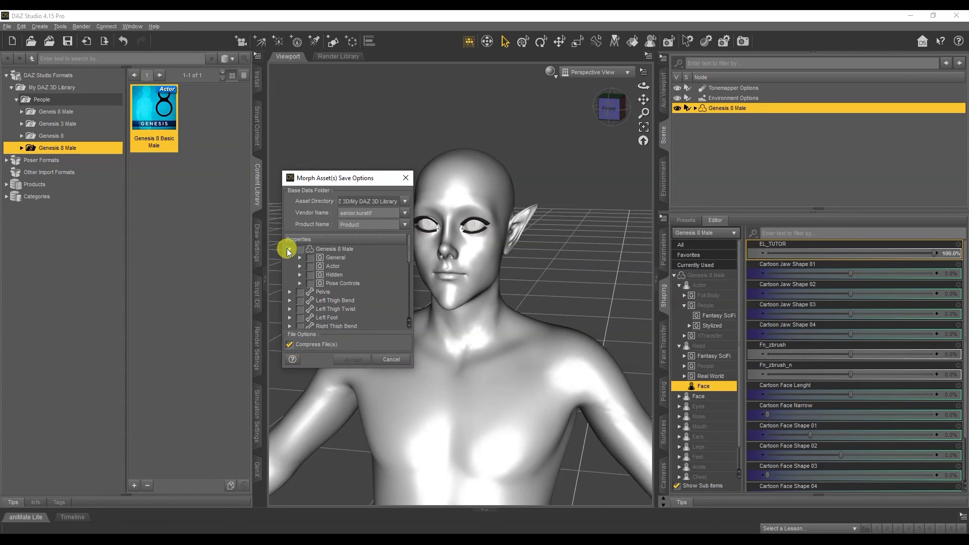
left_click(300, 265)
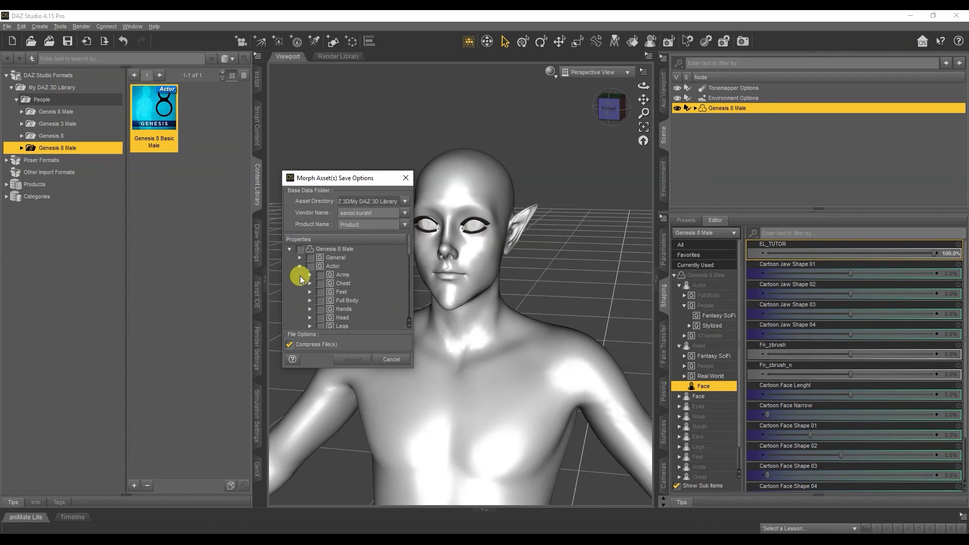
scroll(309, 300, "down", 2)
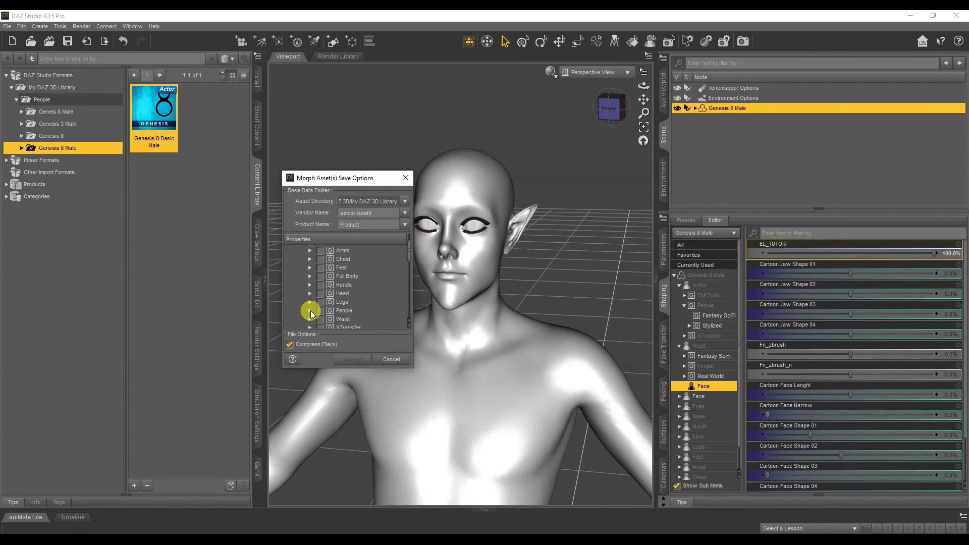
left_click(310, 294)
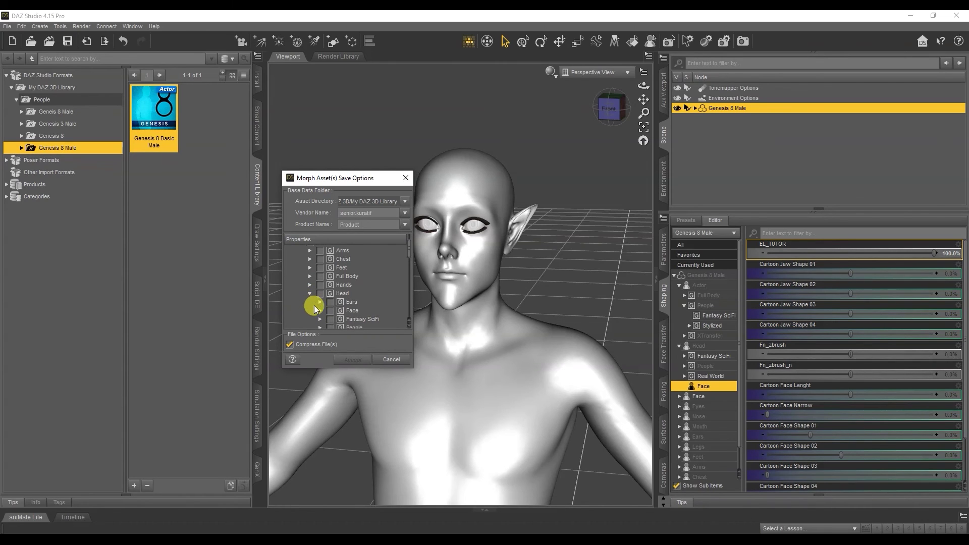
left_click(319, 311)
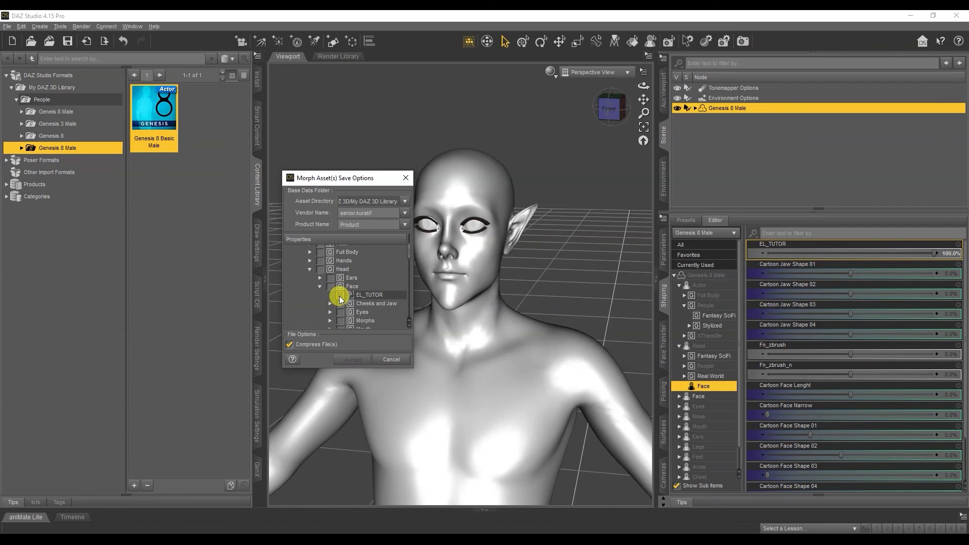
left_click(341, 295)
left_click(356, 361)
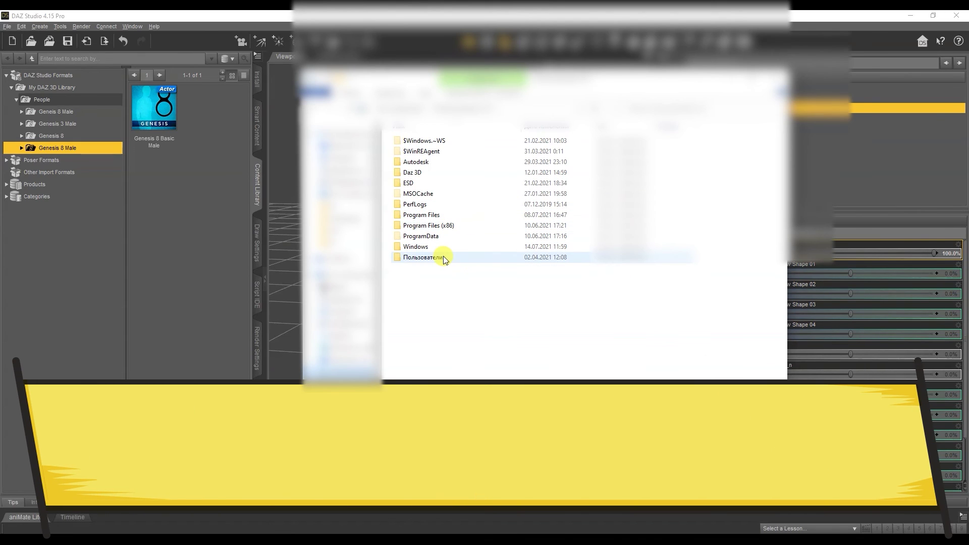
Browse into My DAZ 3D Library > data > DAZ 3D in Explorer
double_click(429, 174)
double_click(432, 140)
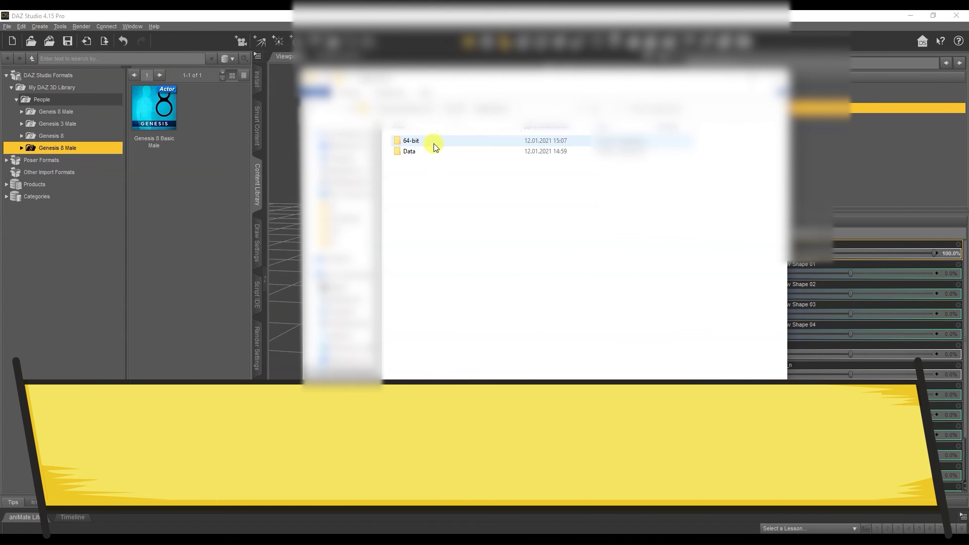
double_click(432, 152)
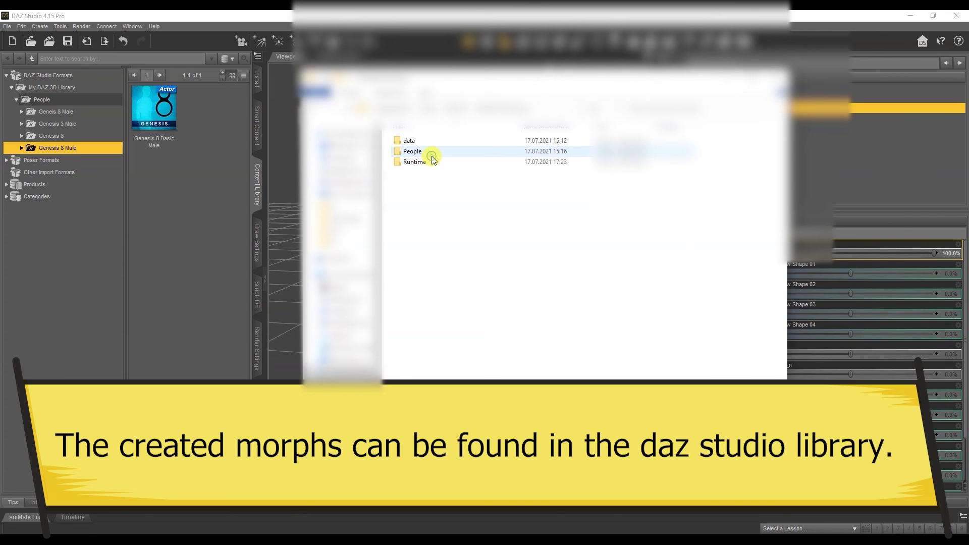
left_click(429, 161)
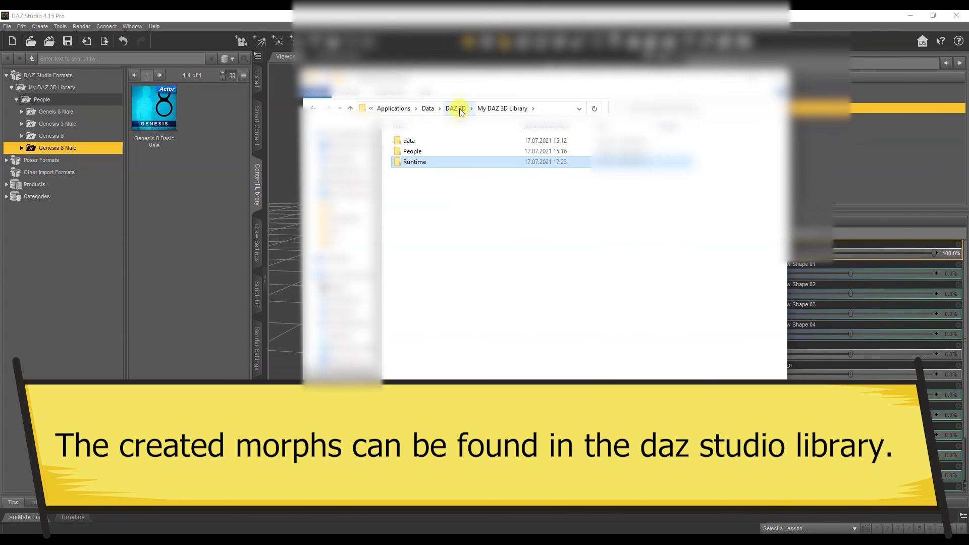
double_click(442, 141)
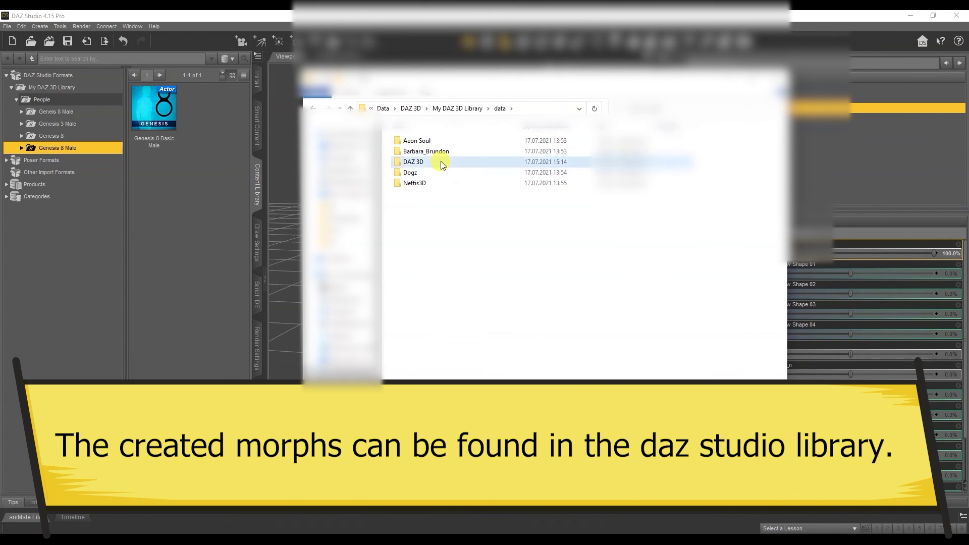
double_click(442, 162)
Open Genesis 8 > Male > Morphs > vendor > Product and select EL_TUTOR.dsf
double_click(444, 142)
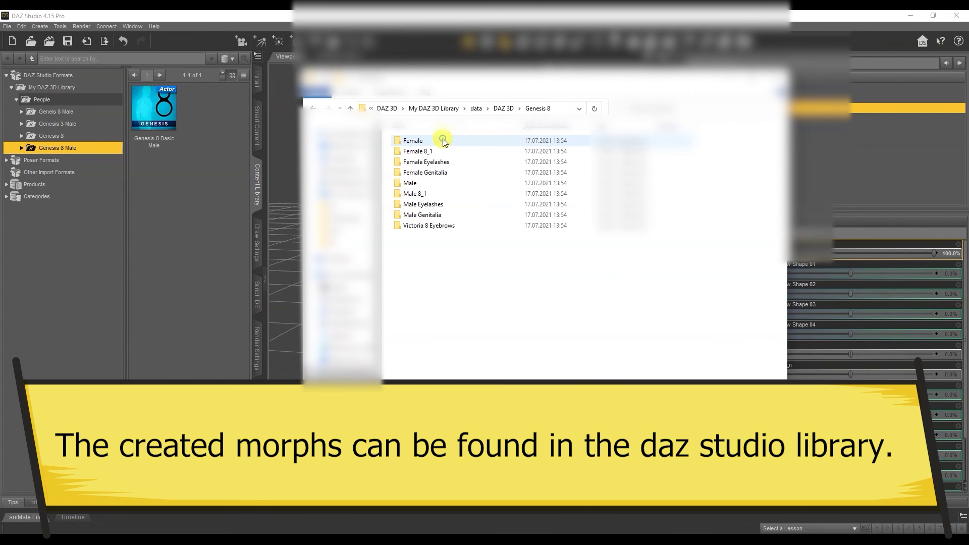
double_click(434, 184)
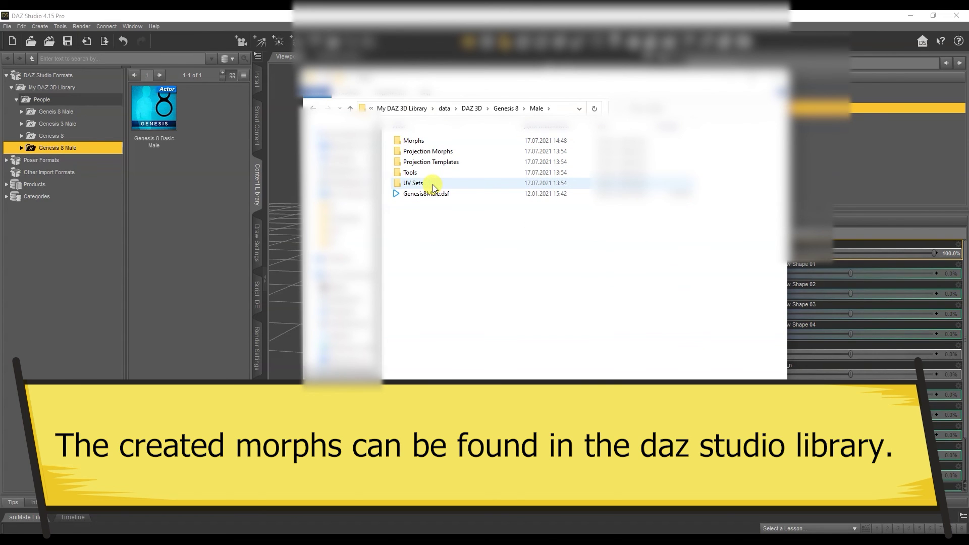
double_click(434, 141)
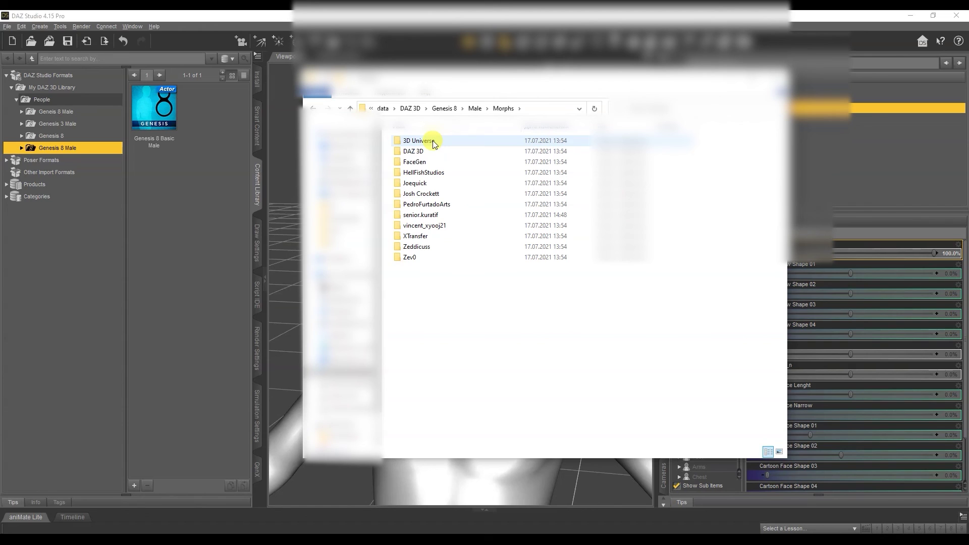
double_click(430, 215)
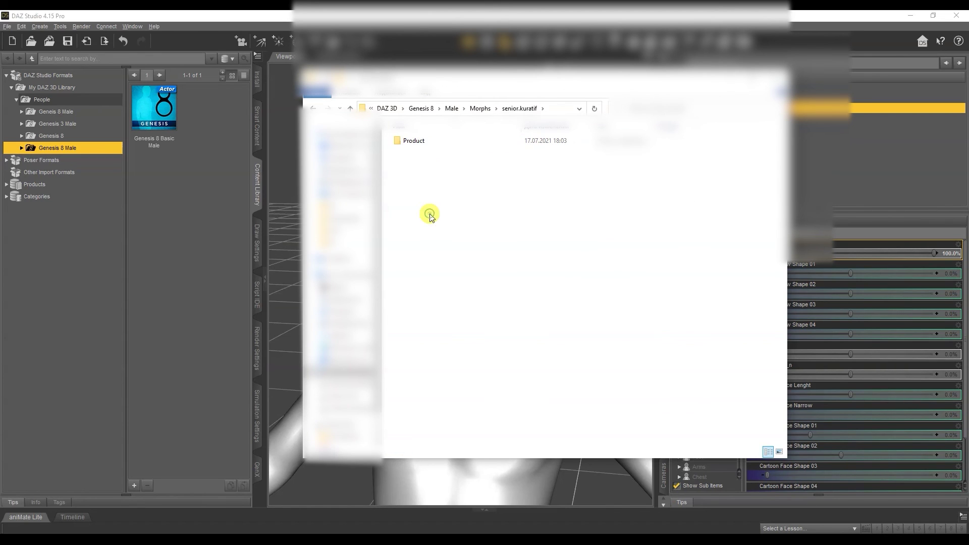
double_click(431, 143)
left_click(405, 144)
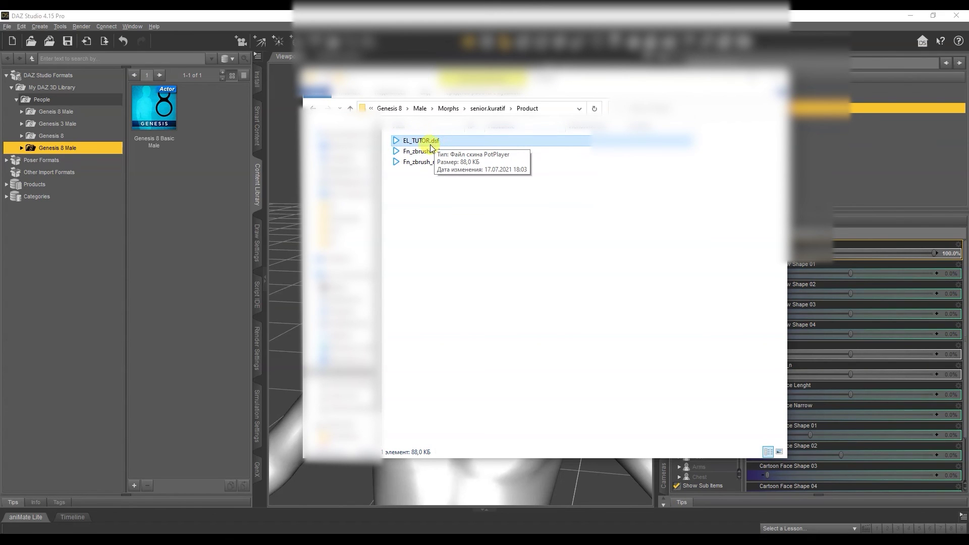
Select part of the folder path text and dial EL_TUTOR down to 87.9%
left_click(548, 108)
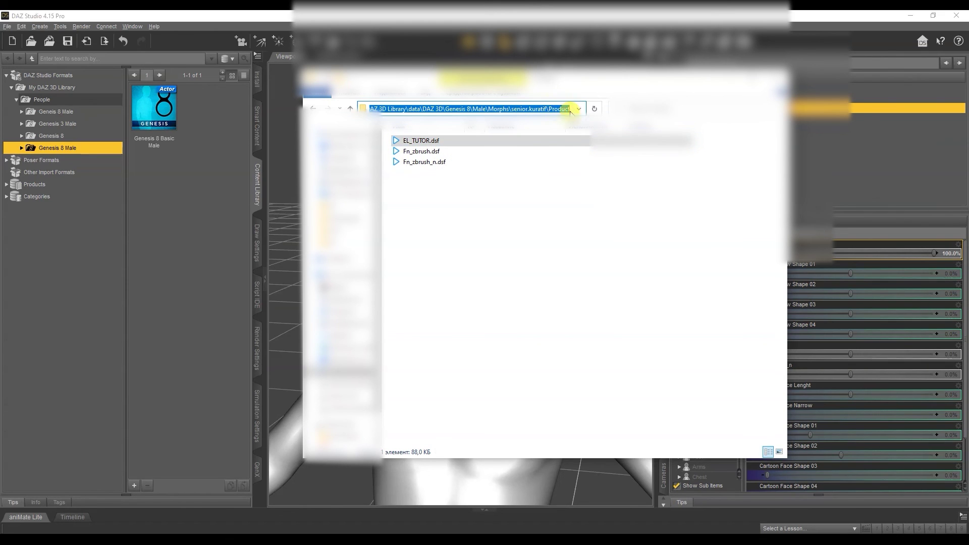
left_click_drag(567, 108, 356, 109)
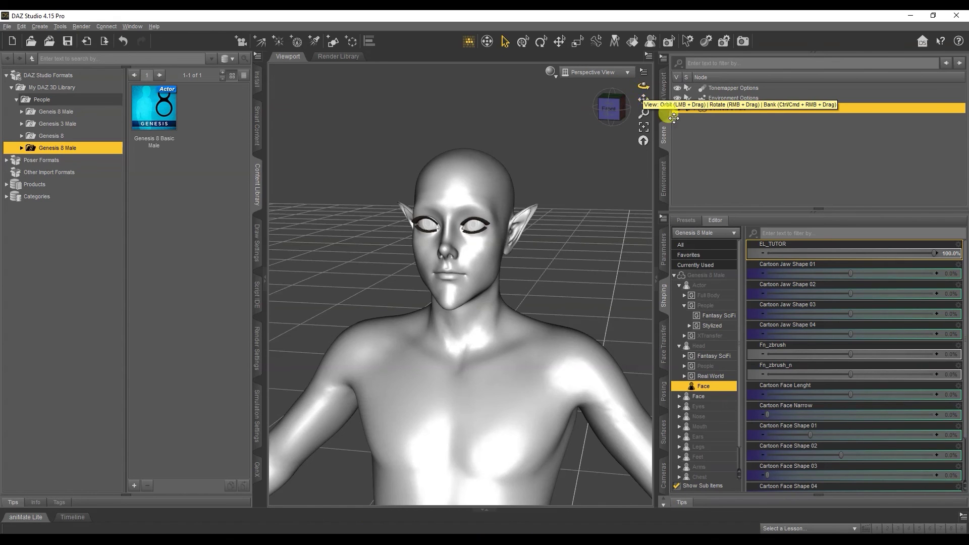
left_click_drag(932, 254, 862, 254)
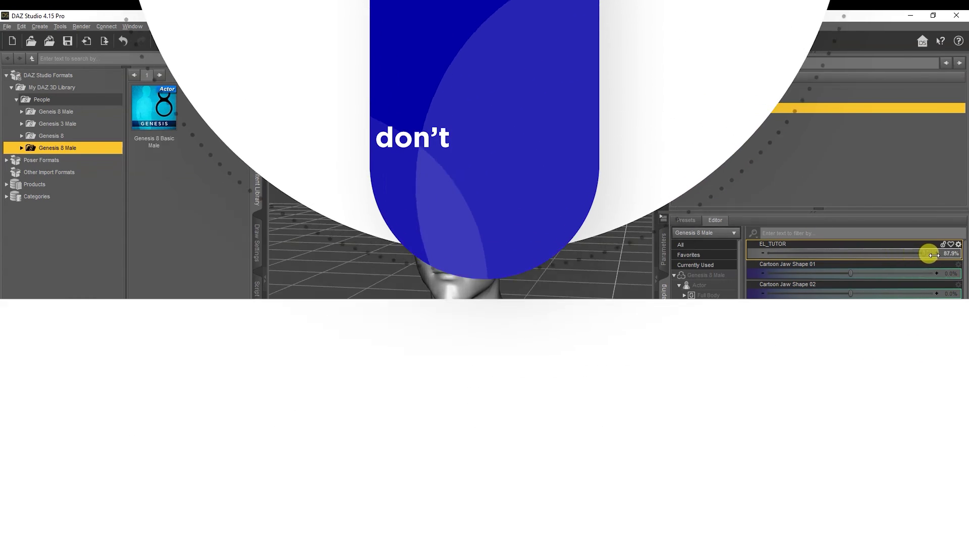